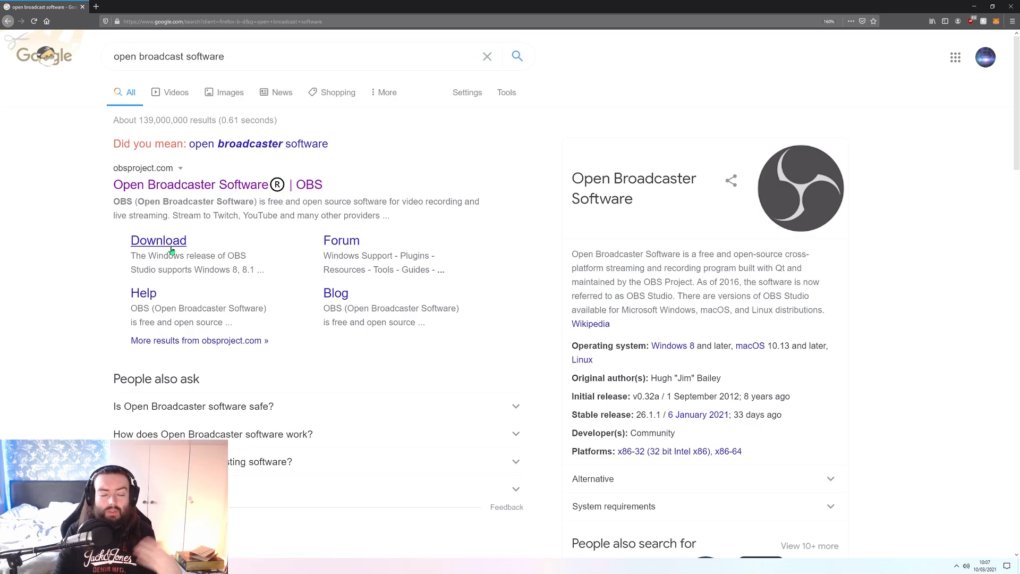
Step: Minimize the browser and bring the OBS Studio window to the front on the desktop
click(975, 6)
mouse_move(472, 59)
mouse_down()
mouse_move(436, 80)
mouse_move(464, 65)
mouse_up()
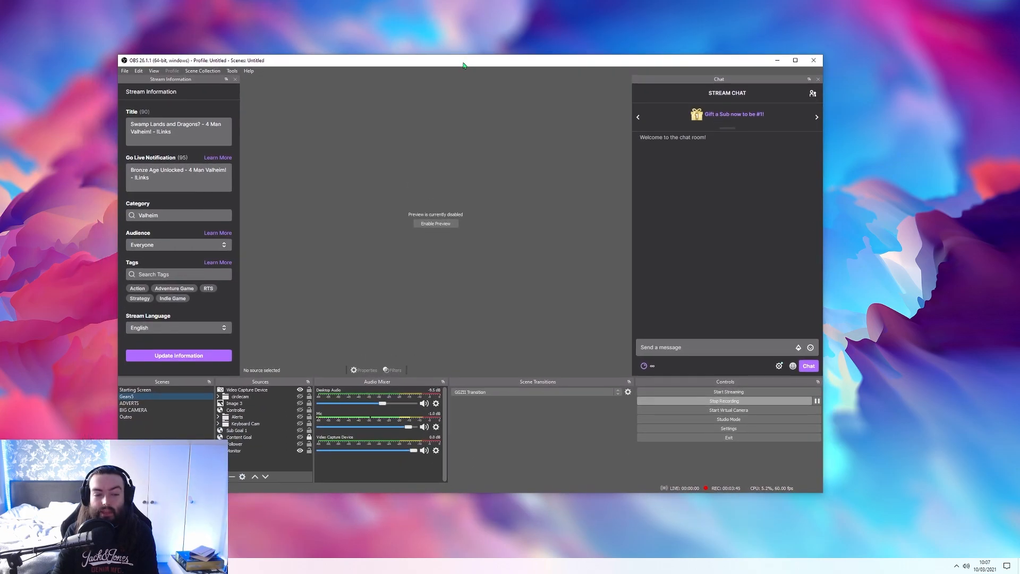
key(alt+Tab)
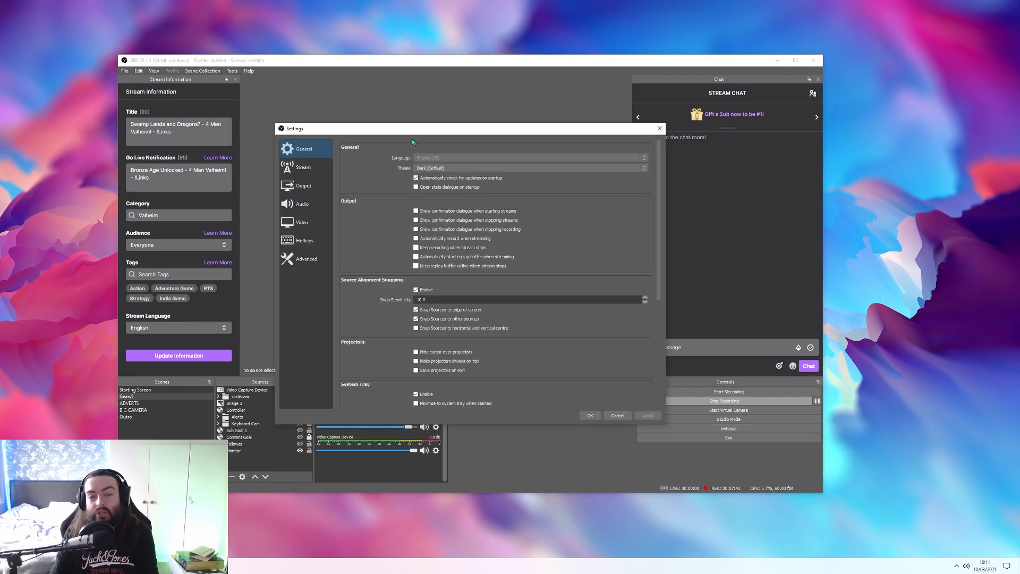
Step: Examine the General settings from theme and output options through to multiview, and close the settings
drag(413, 137, 370, 110)
click(397, 140)
click(397, 141)
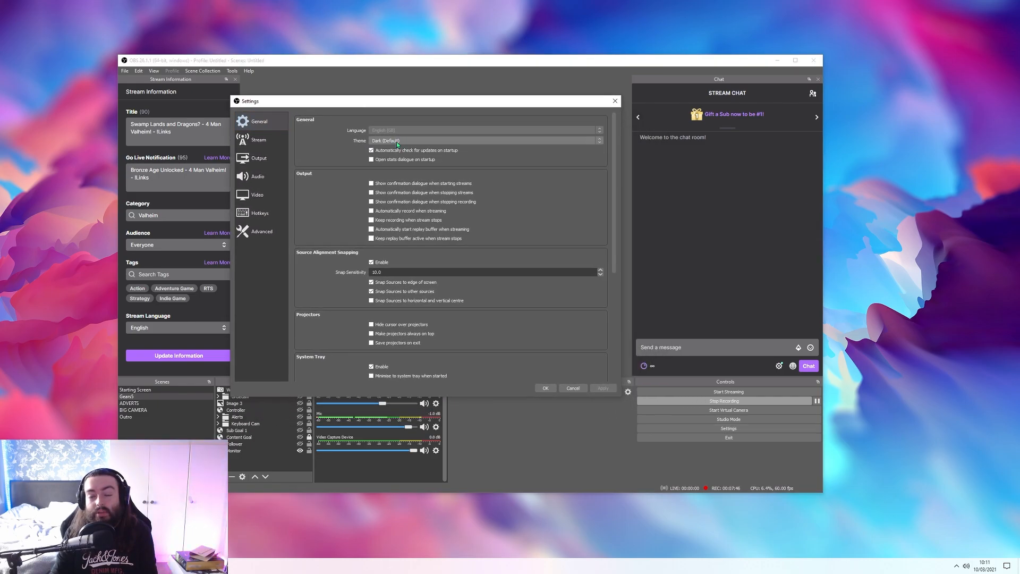
click(396, 141)
click(397, 142)
scroll(464, 343, down, 3)
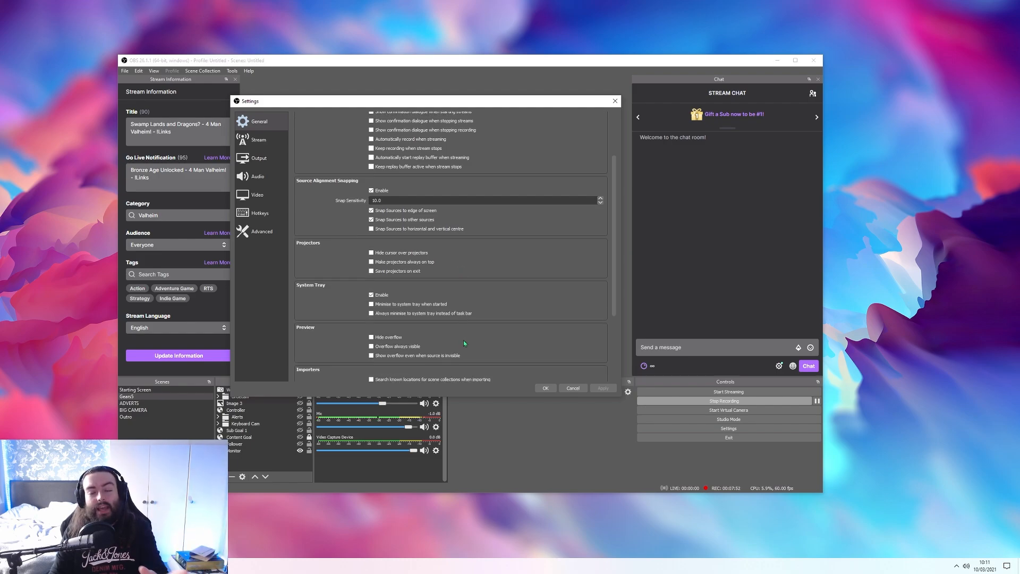
scroll(464, 343, down, 4)
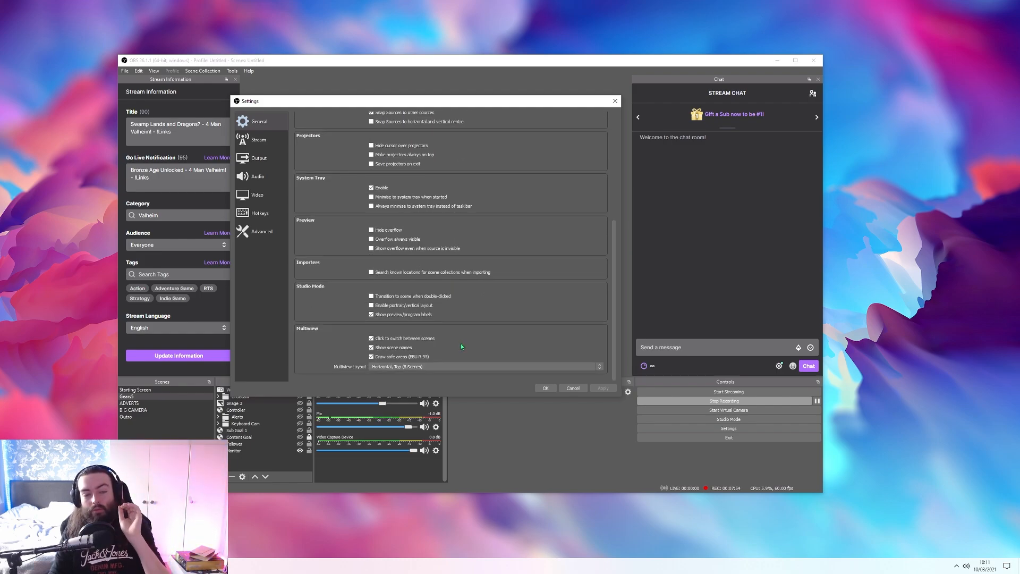
scroll(450, 337, up, 7)
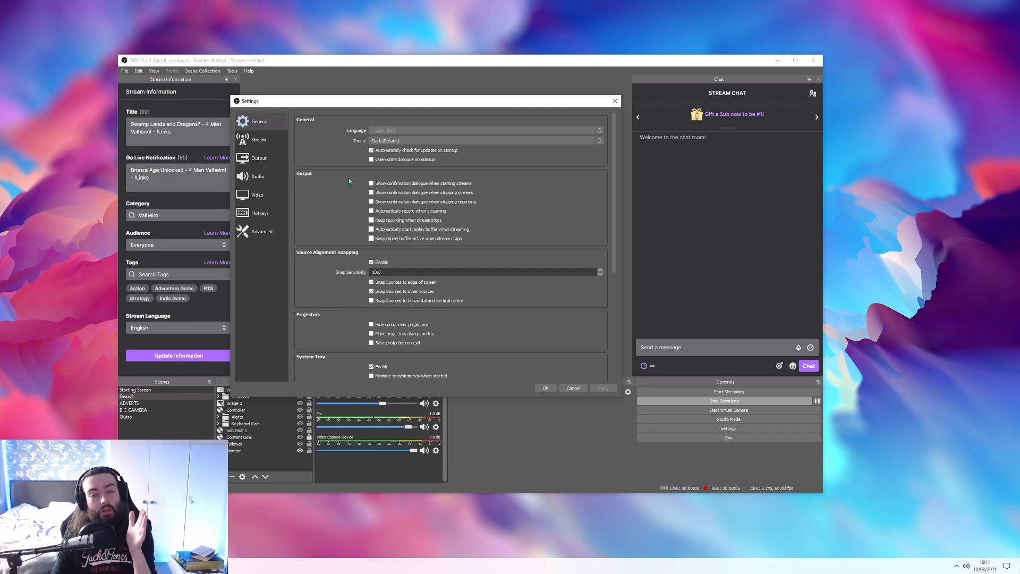
click(539, 390)
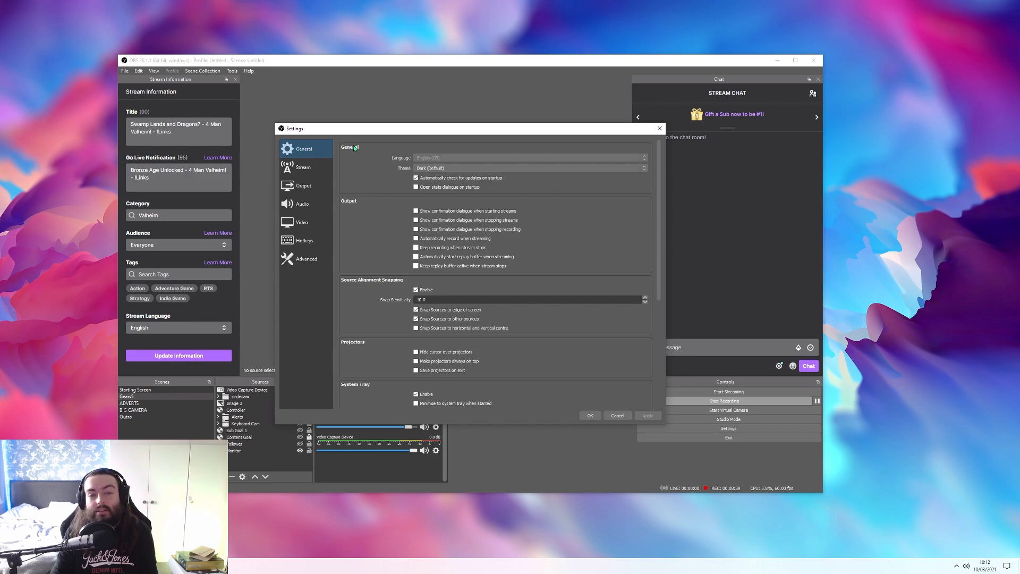
Step: Go to the Stream settings and set the Twitch server to Auto (Recommended)
drag(354, 129, 311, 107)
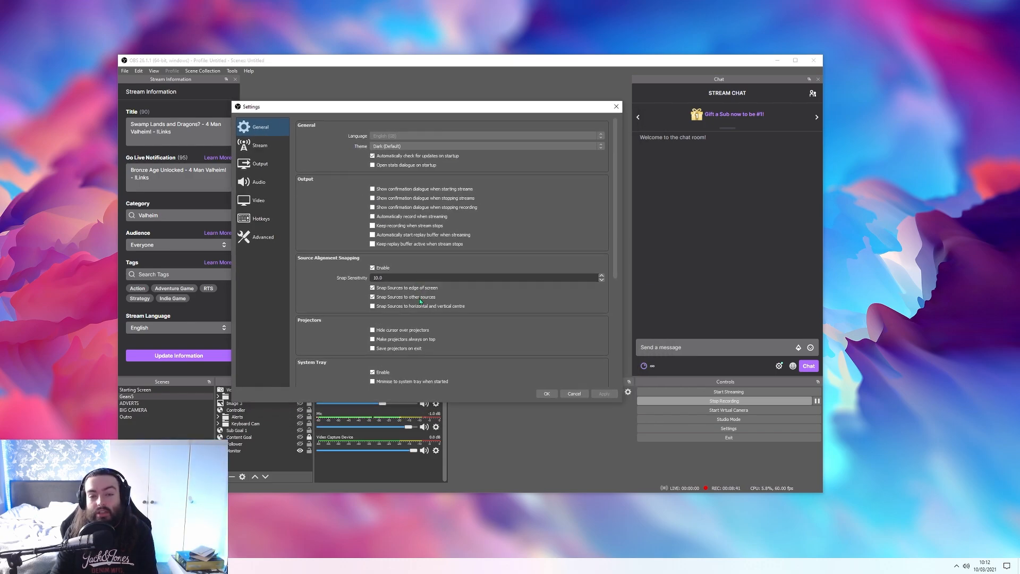
scroll(418, 300, down, 3)
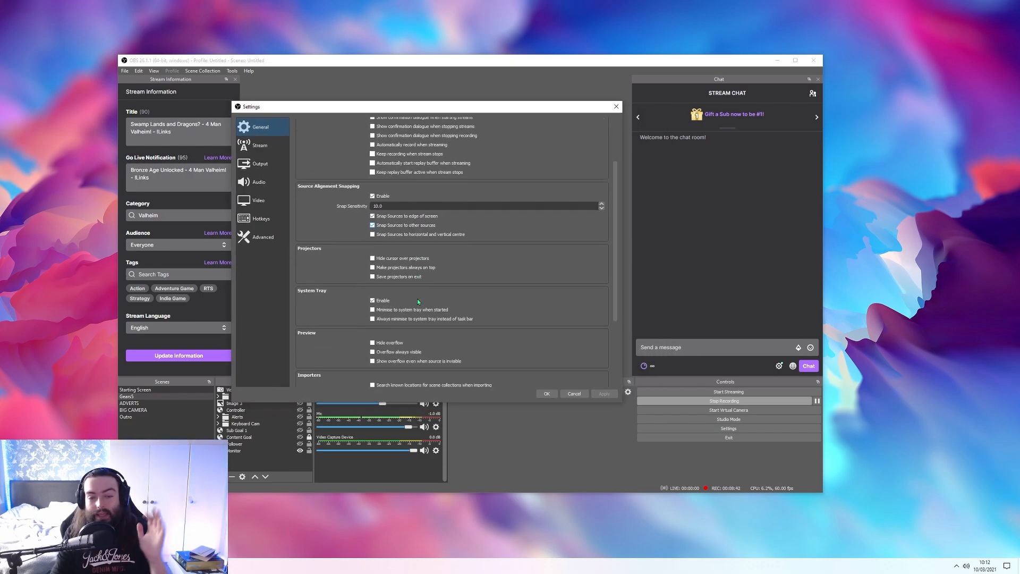
click(266, 150)
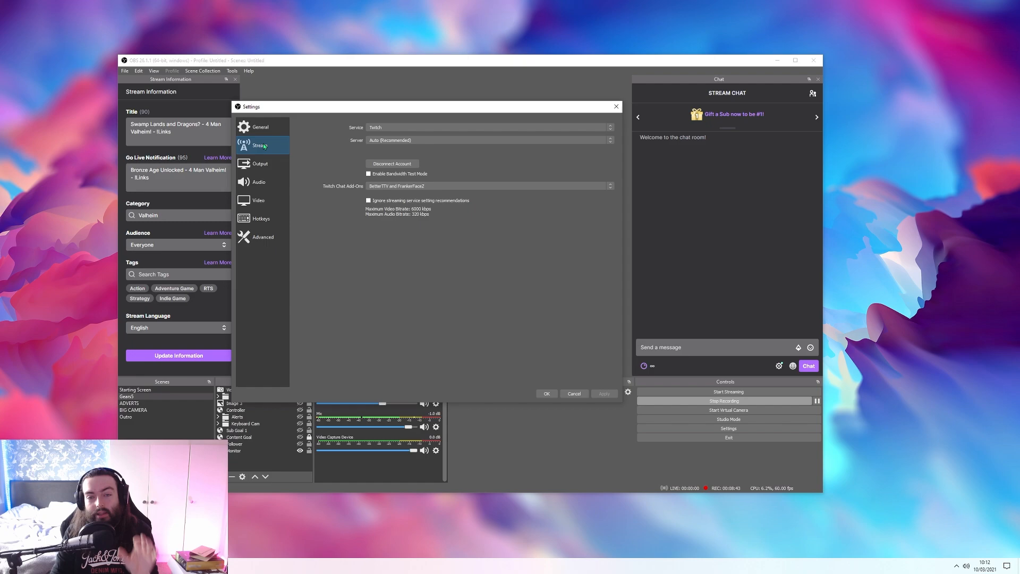
click(385, 139)
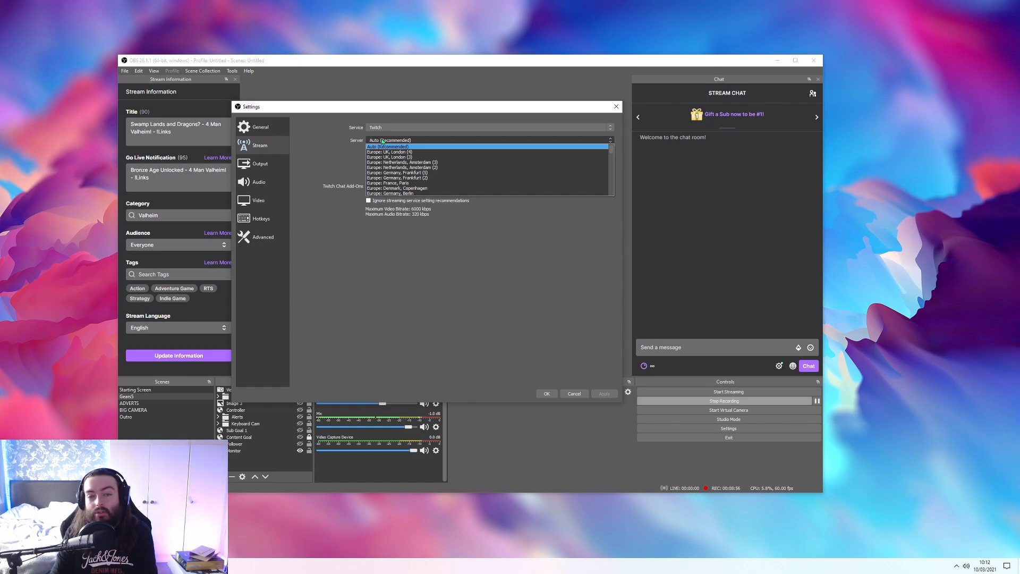
click(382, 144)
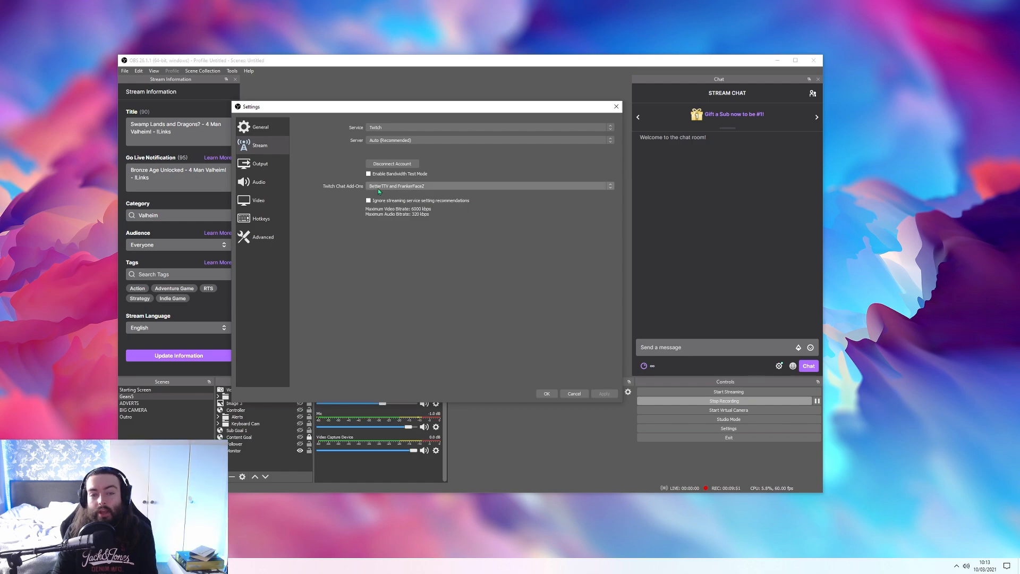
Step: Set the Twitch chat add-ons to BetterTTV and FrankerFaceZ
click(379, 189)
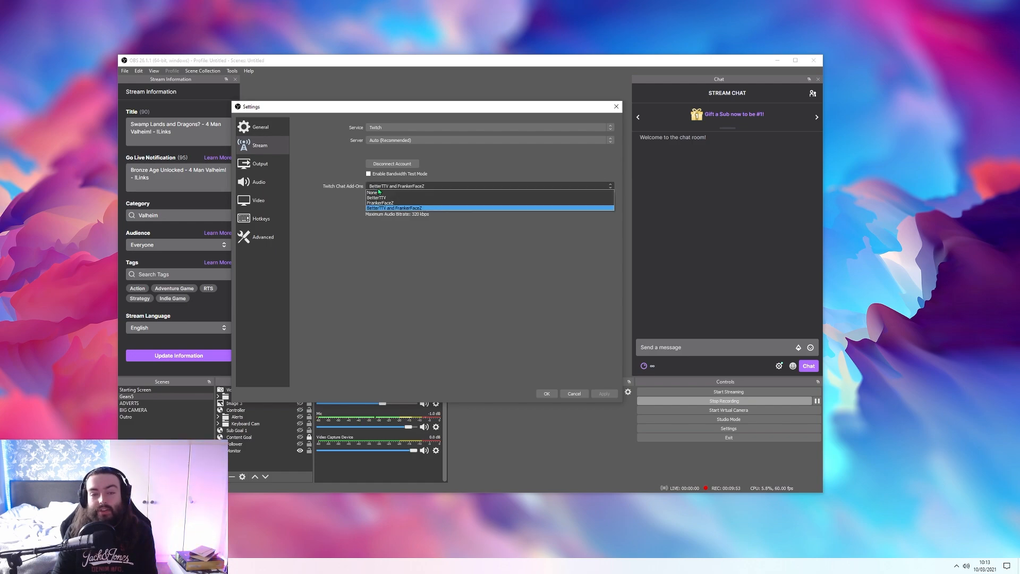
click(381, 189)
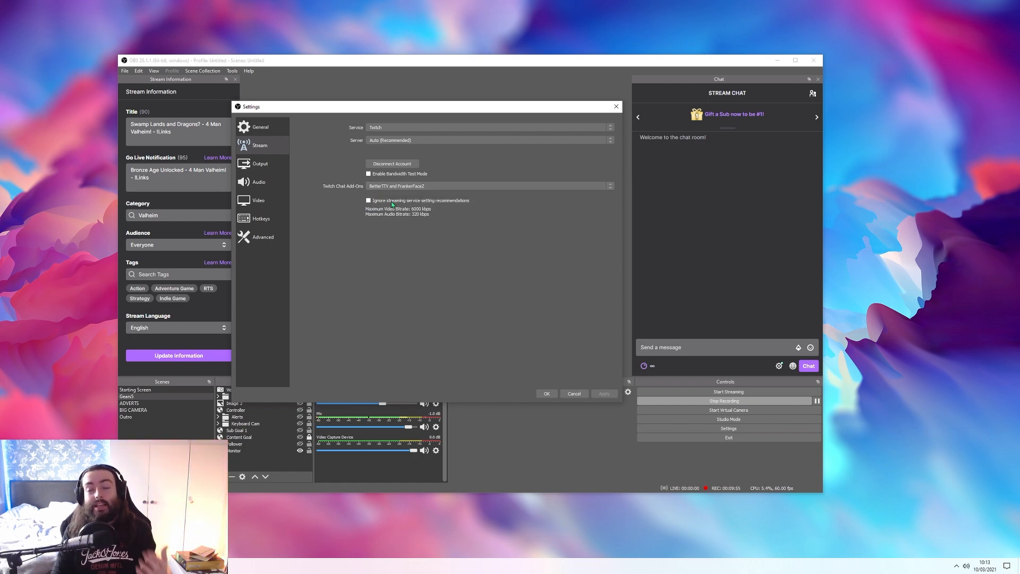
click(716, 346)
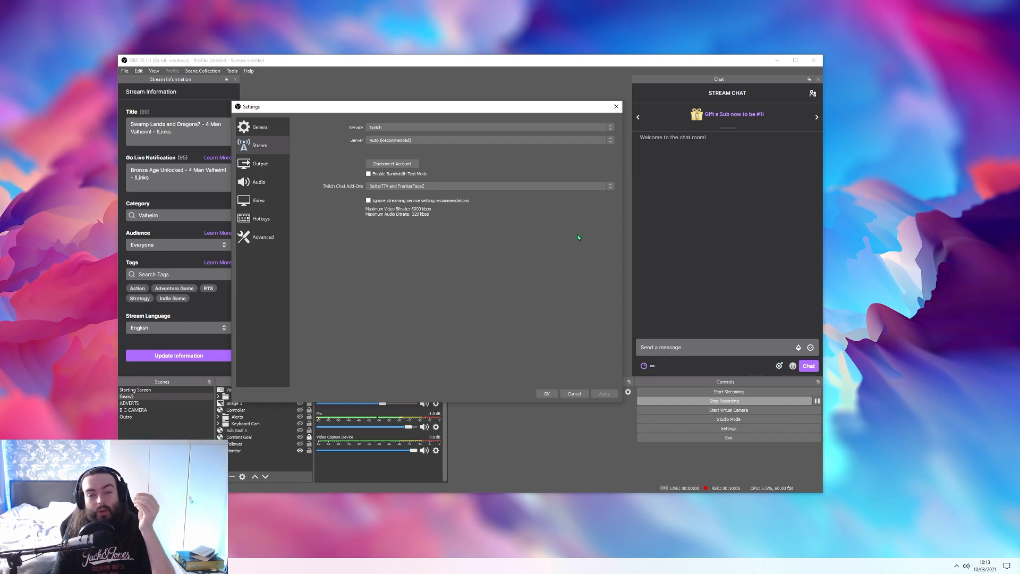
click(427, 186)
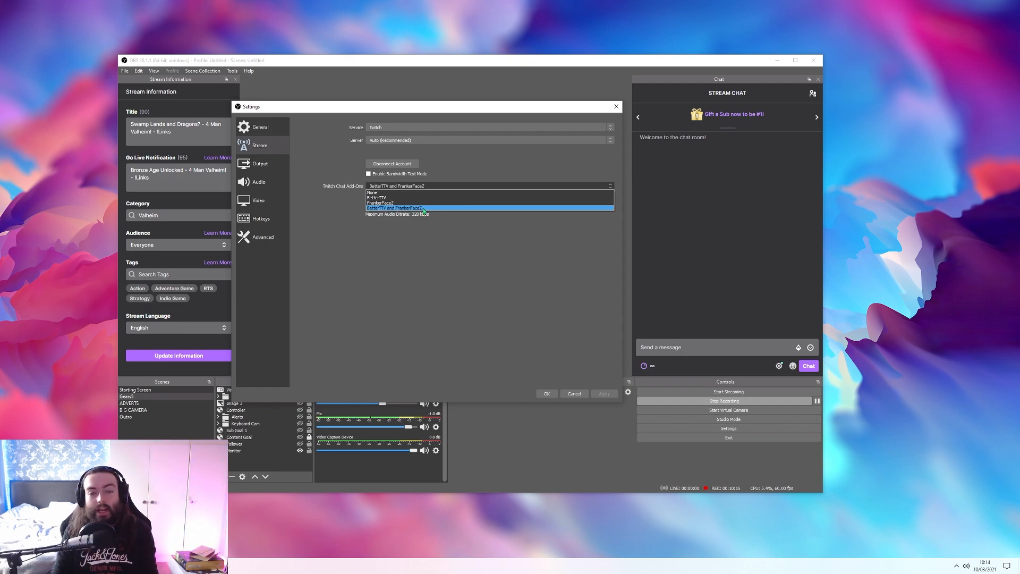
click(424, 208)
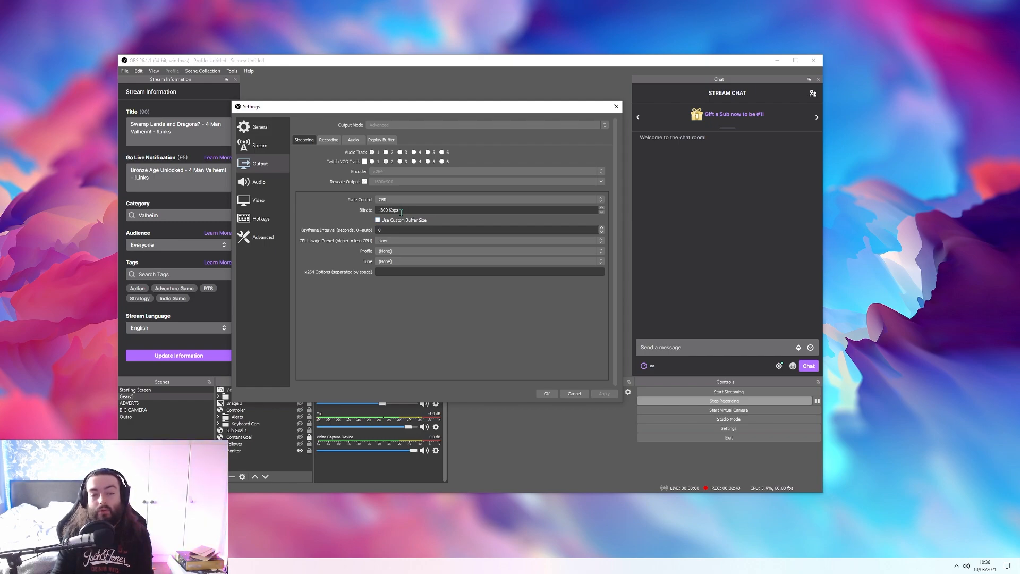
Step: Review the streaming bitrate and CPU usage preset, consulting the web search results for an internet speed test
click(401, 212)
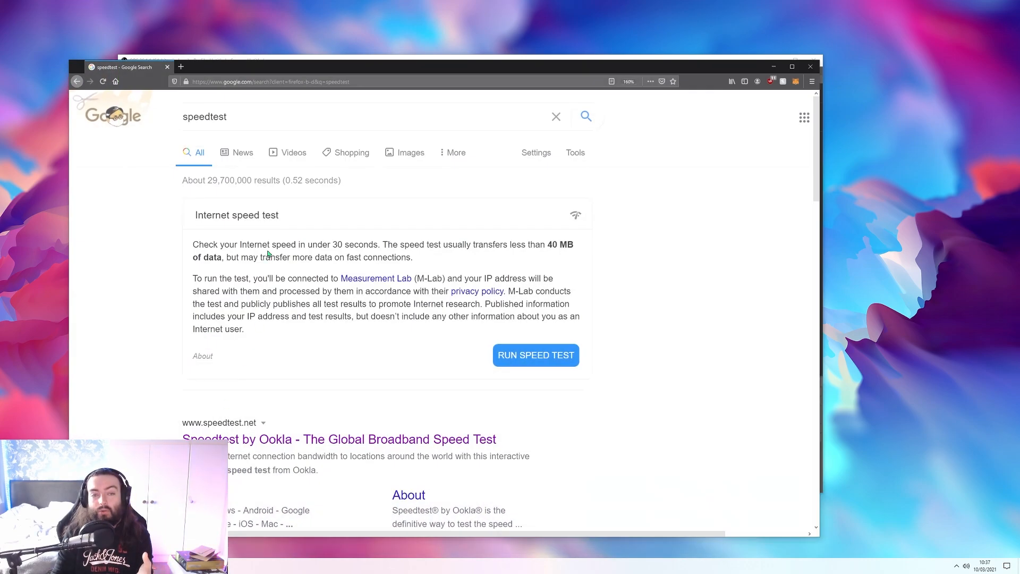
scroll(434, 356, down, 3)
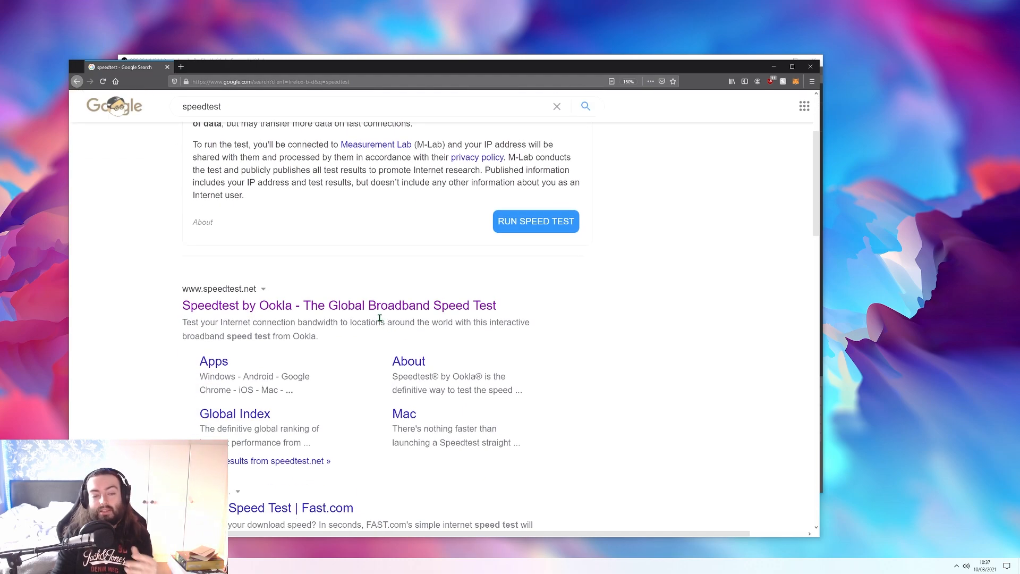
scroll(733, 98, up, 3)
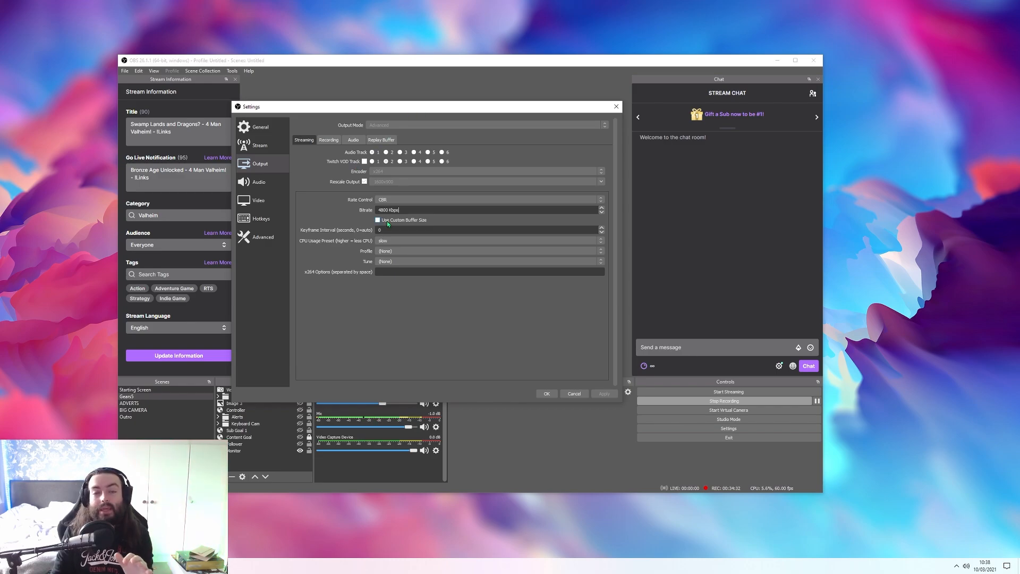
drag(389, 210, 372, 210)
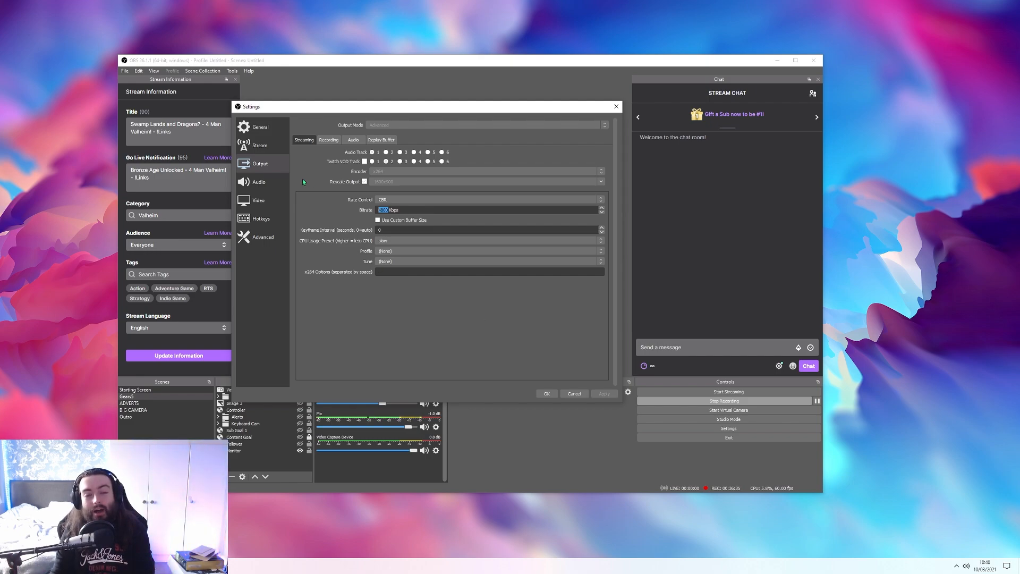
click(396, 242)
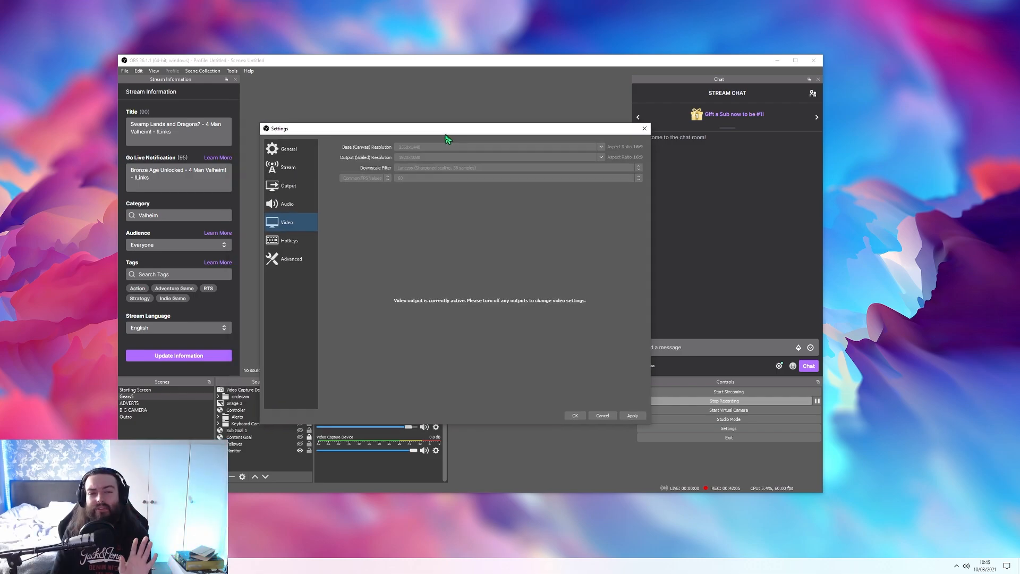
Step: Look through the Hotkeys settings down to the Mic source's mute and unmute bindings
drag(445, 131, 361, 200)
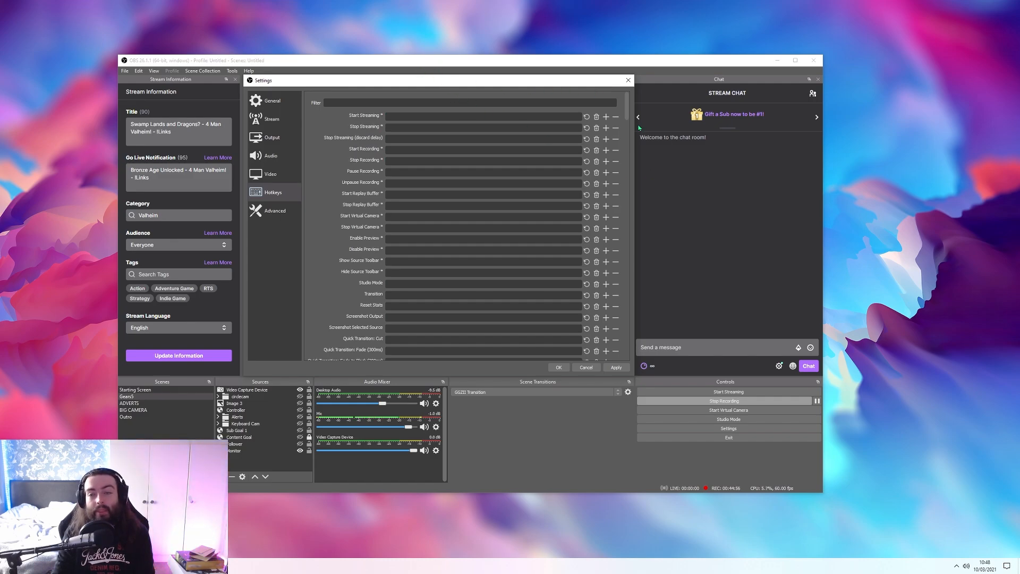
drag(628, 111, 626, 321)
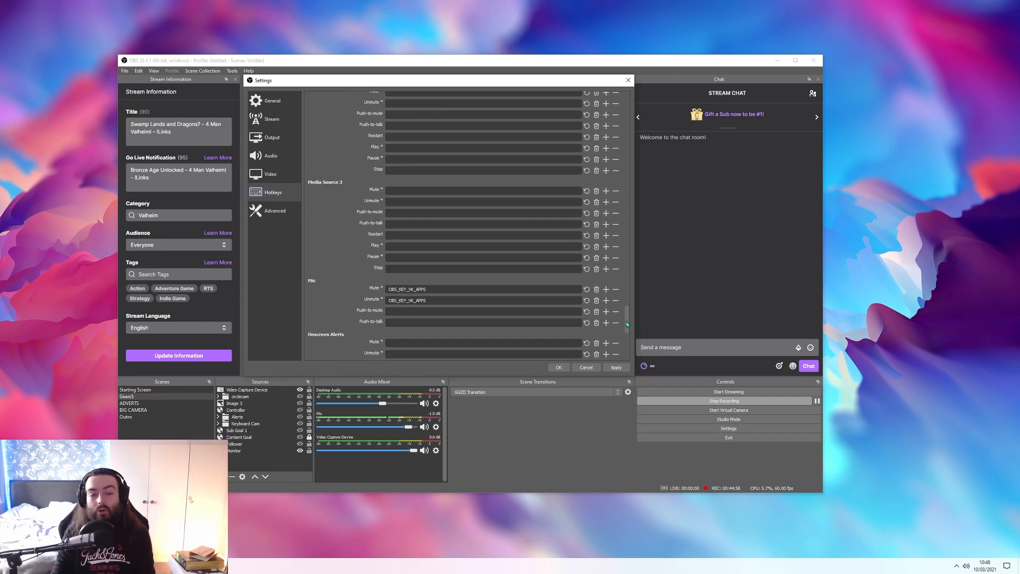
scroll(610, 279, down, 1)
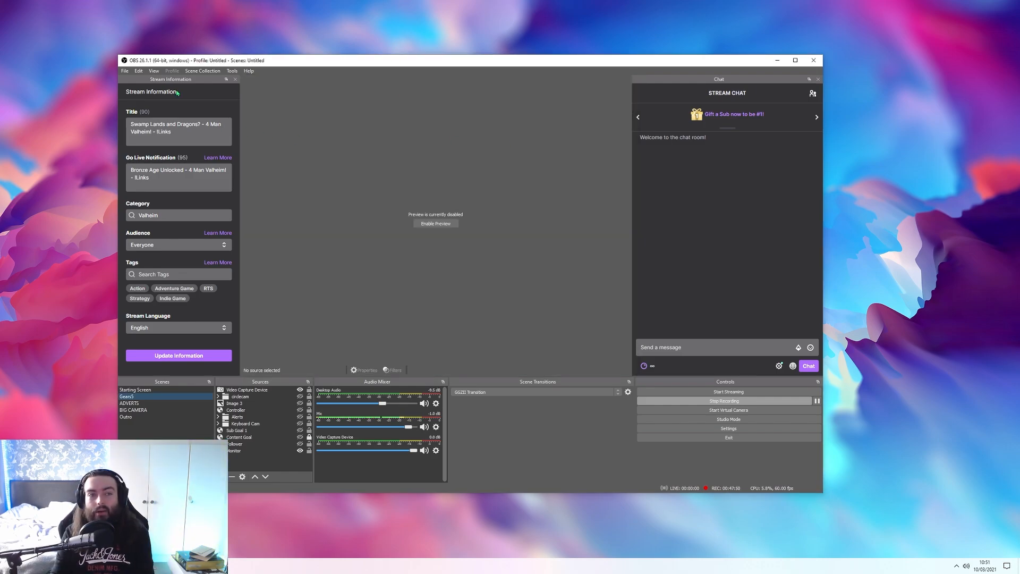
Step: Look over the available docks and reset the interface to its default dock layout
click(153, 71)
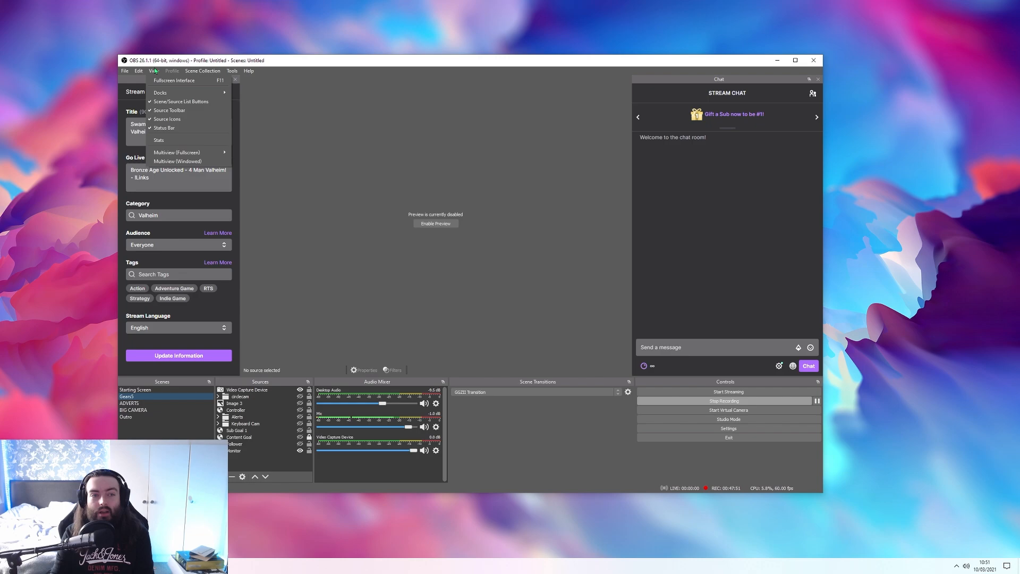
click(298, 120)
drag(659, 77, 818, 118)
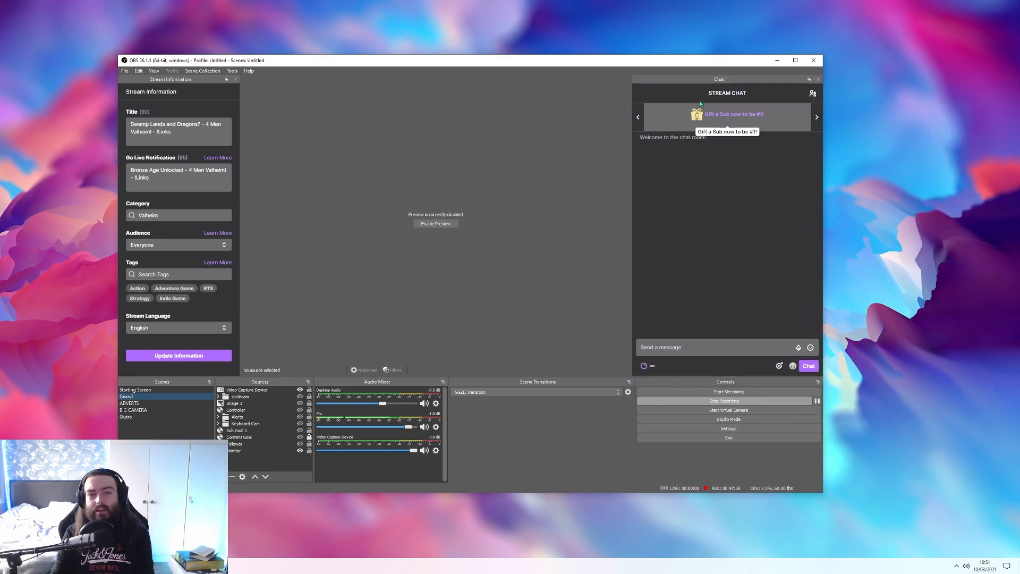
click(154, 71)
mouse_move(175, 94)
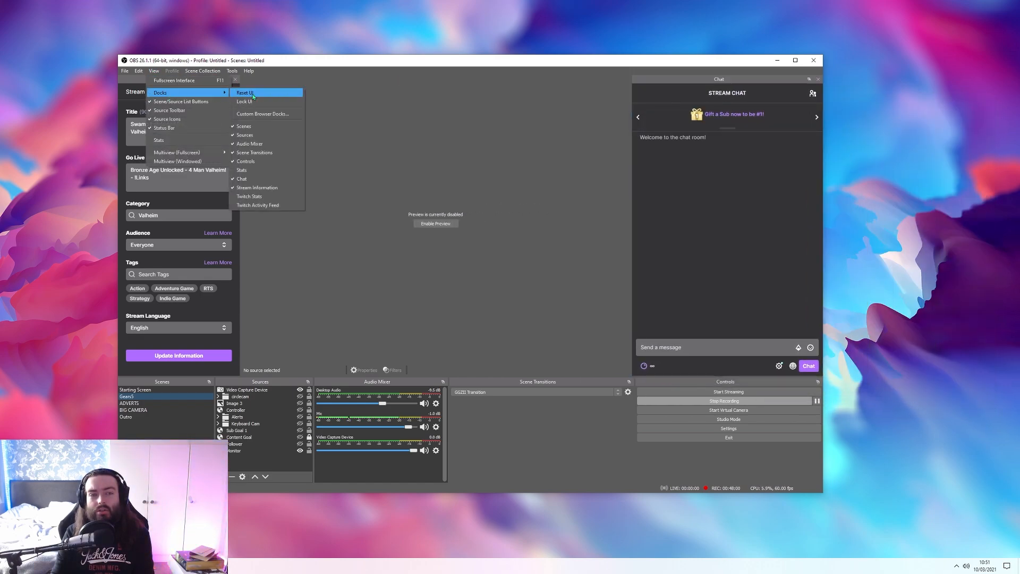
click(255, 97)
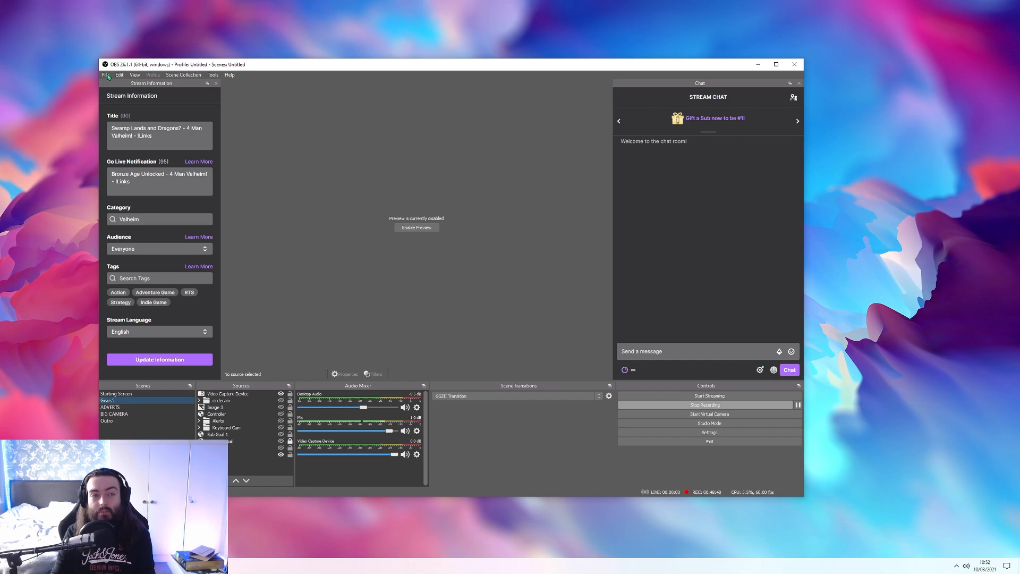
Step: Submit the stream information for the 4 Man Valheim stream with its current title, category and tags
click(108, 76)
click(374, 199)
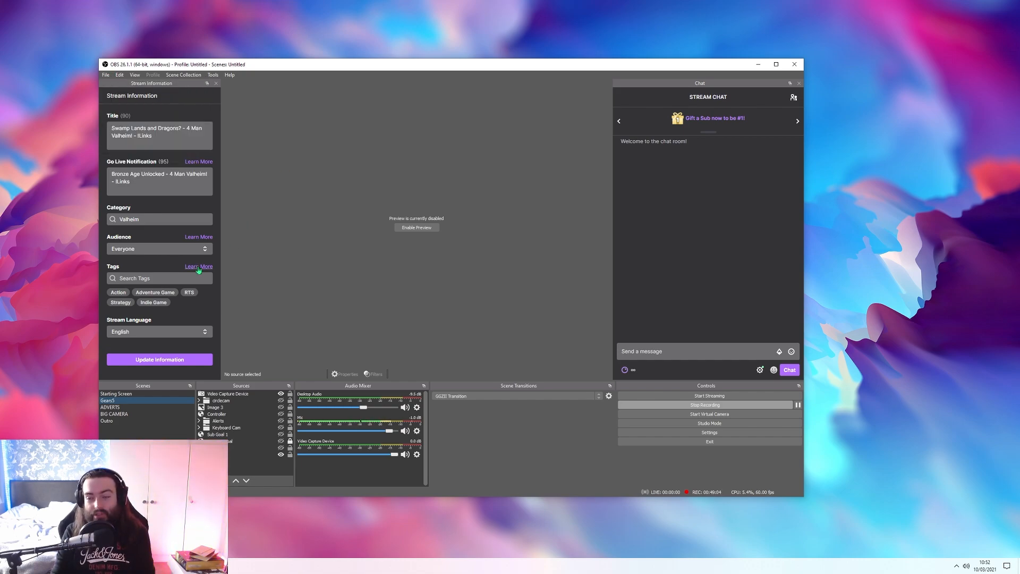
click(143, 361)
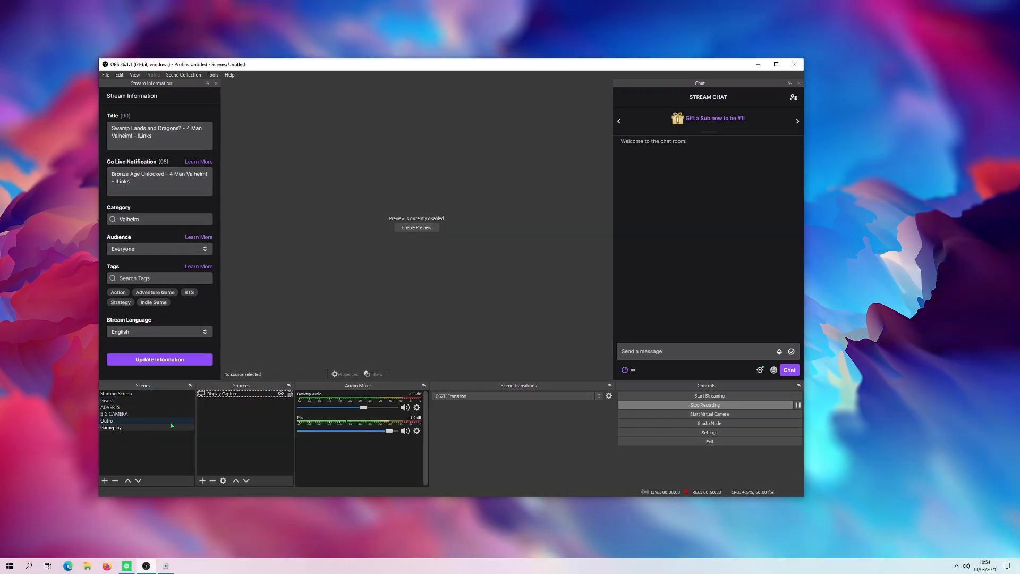
Step: Add a Game Capture source to the Gameplay scene
right_click(225, 414)
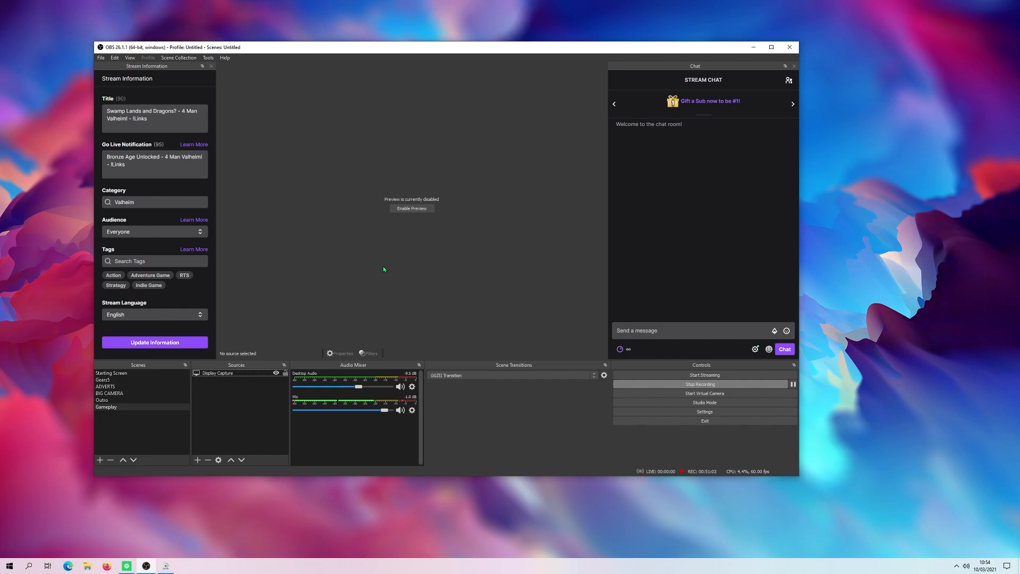
right_click(218, 391)
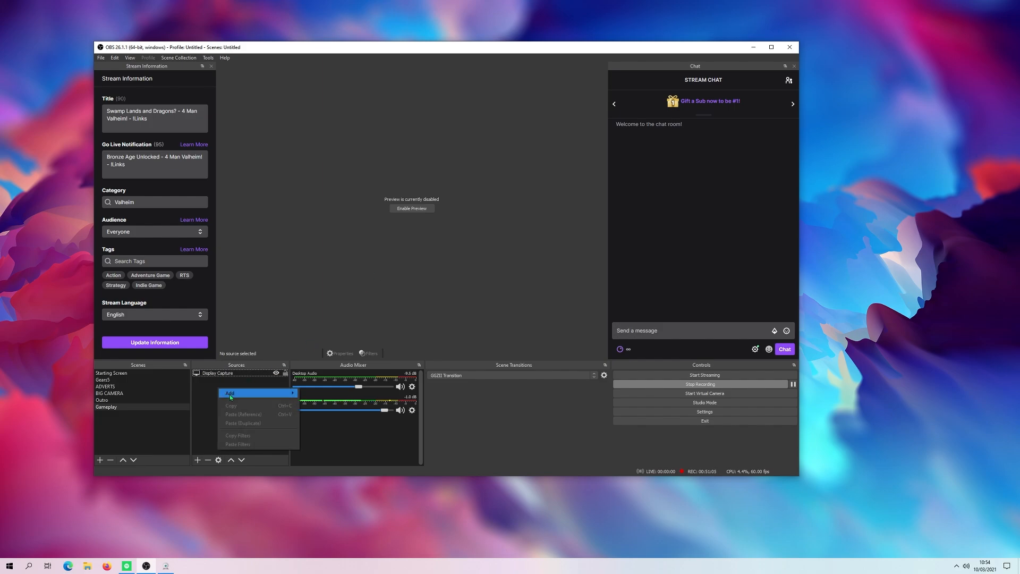
mouse_move(282, 393)
click(337, 437)
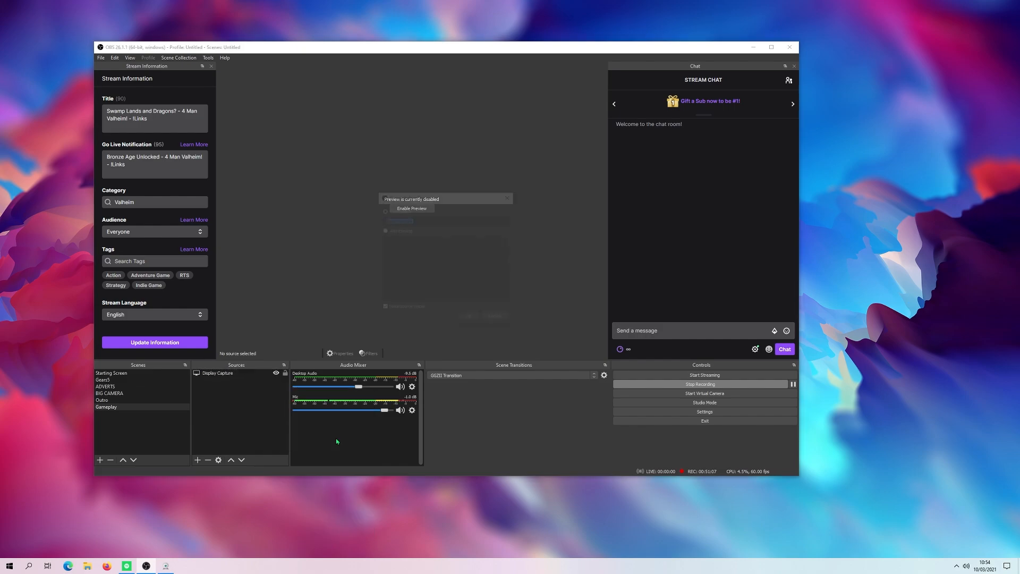
click(458, 318)
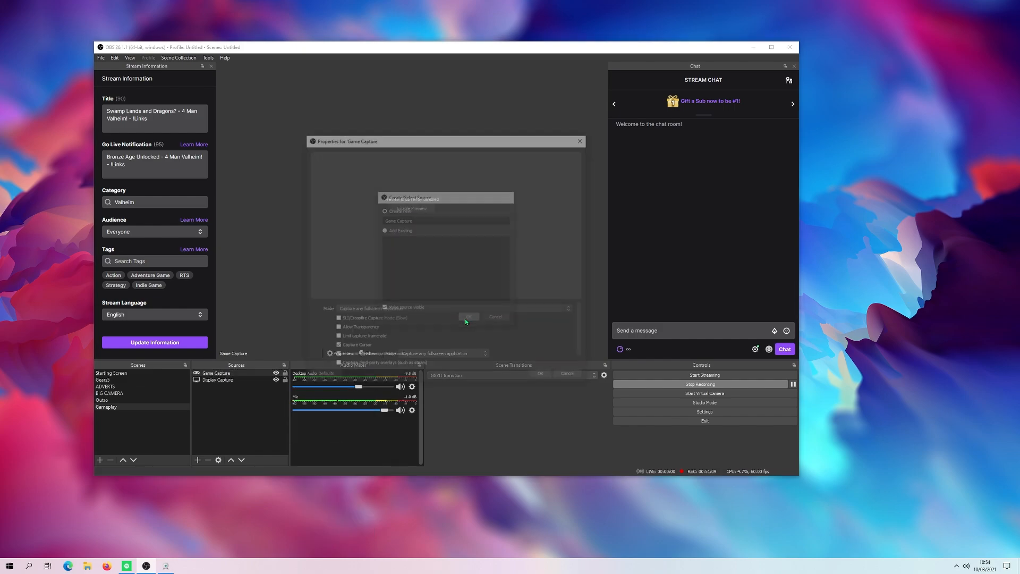
Step: Add the existing Video Capture Device as a visible source in the Gameplay scene
click(384, 310)
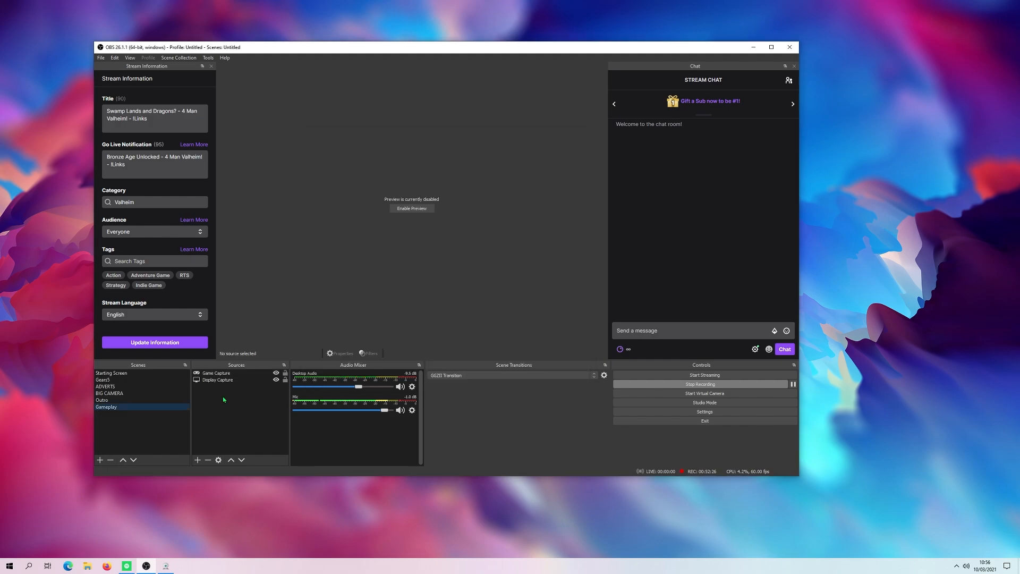
right_click(224, 396)
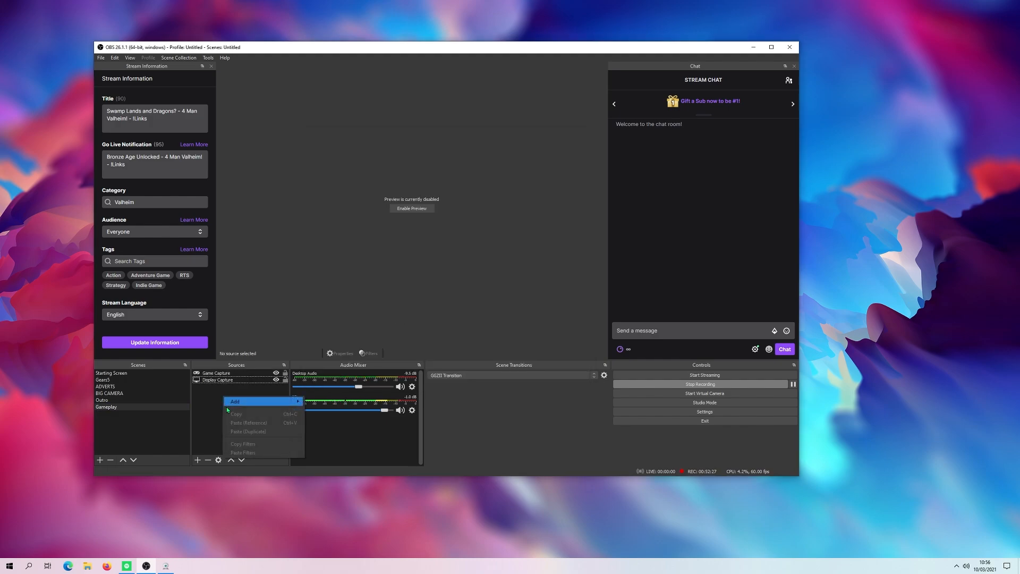
mouse_move(296, 405)
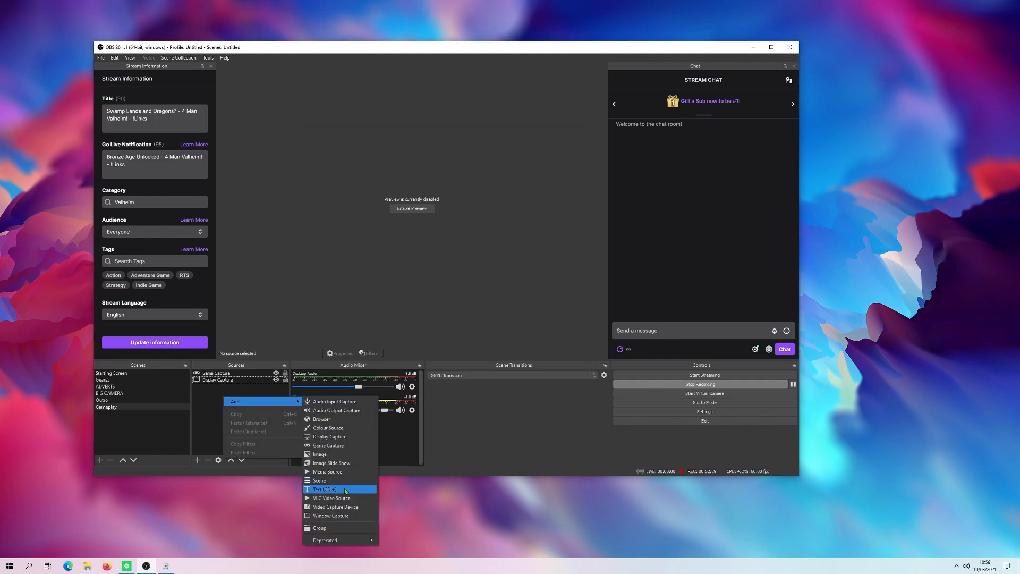
click(340, 505)
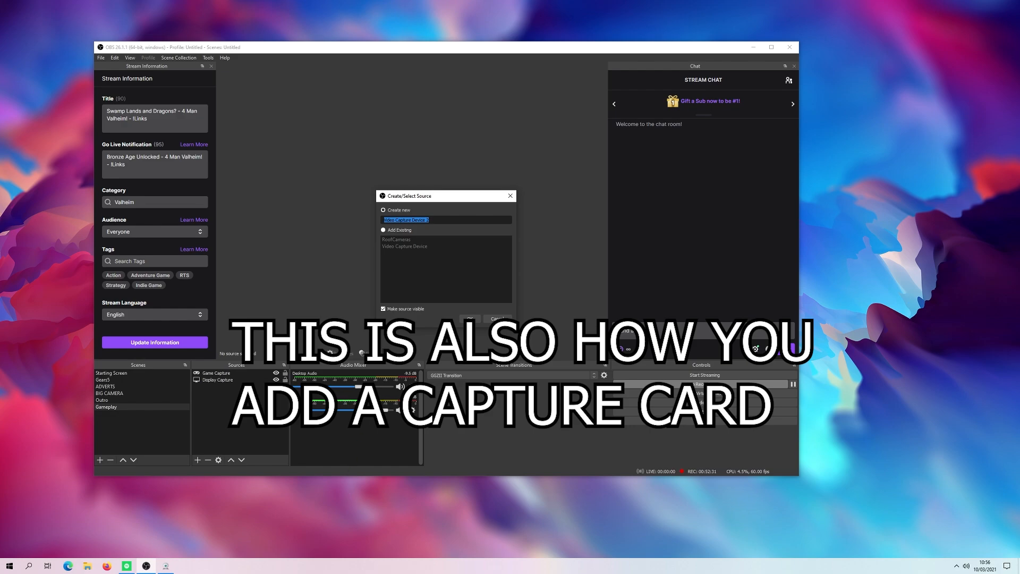
click(384, 231)
click(394, 246)
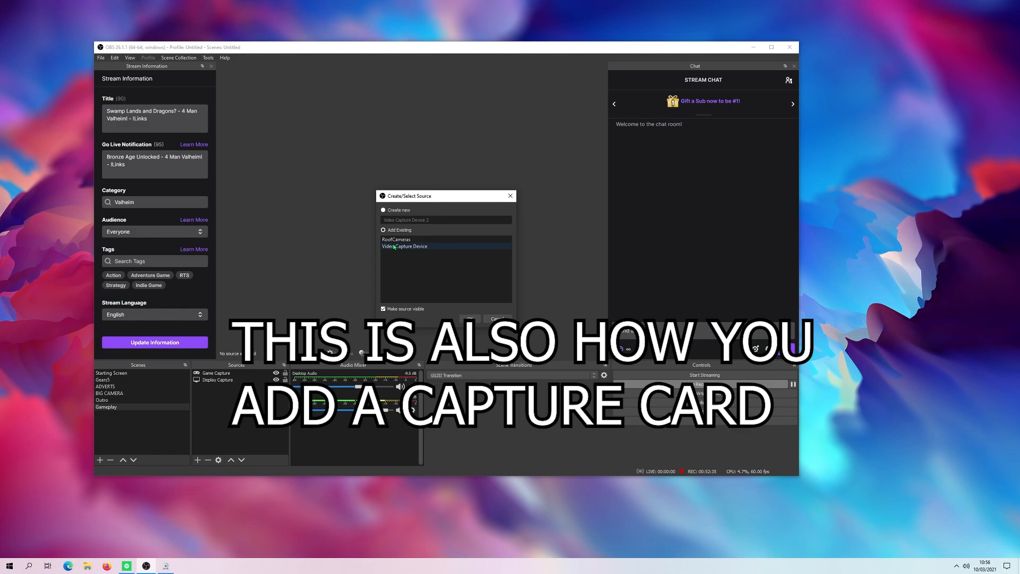
click(468, 318)
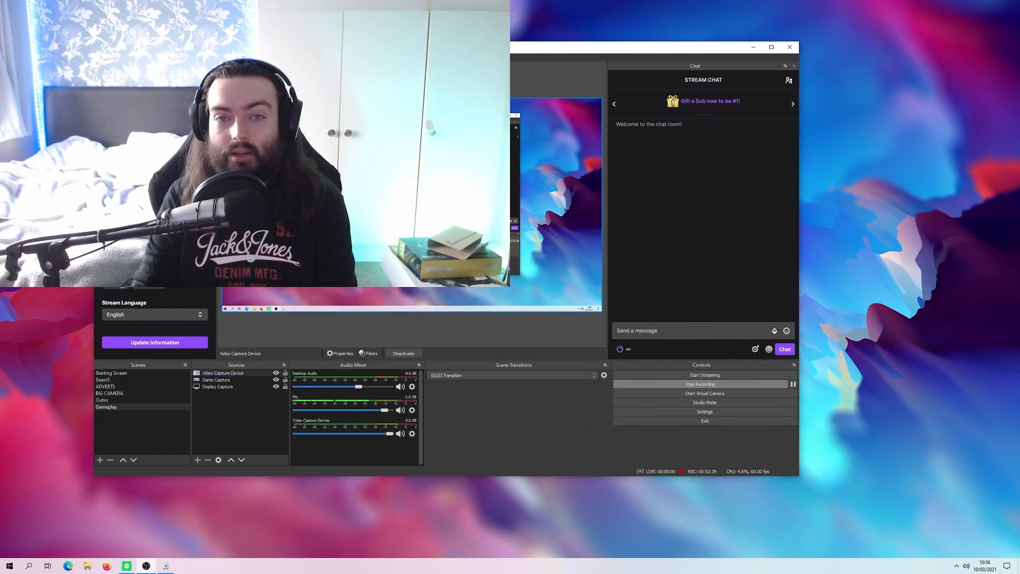
Step: Shrink the webcam source into the lower-left corner of the canvas and disable the preview
drag(412, 205, 309, 146)
drag(277, 132, 286, 285)
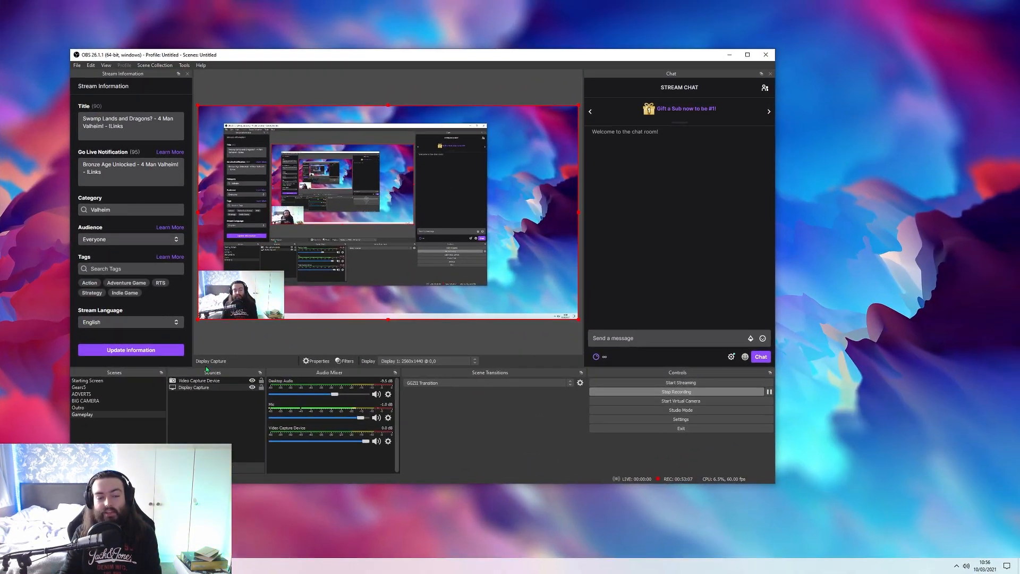
mouse_move(254, 280)
mouse_down()
mouse_move(461, 202)
mouse_move(440, 261)
mouse_move(253, 266)
mouse_move(253, 279)
mouse_up()
click(203, 424)
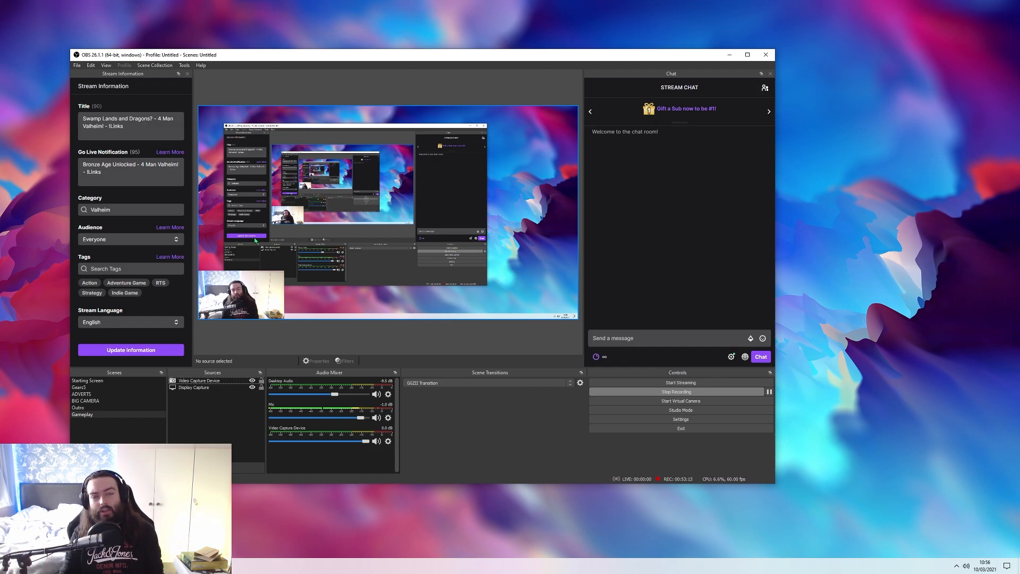
right_click(343, 332)
click(354, 340)
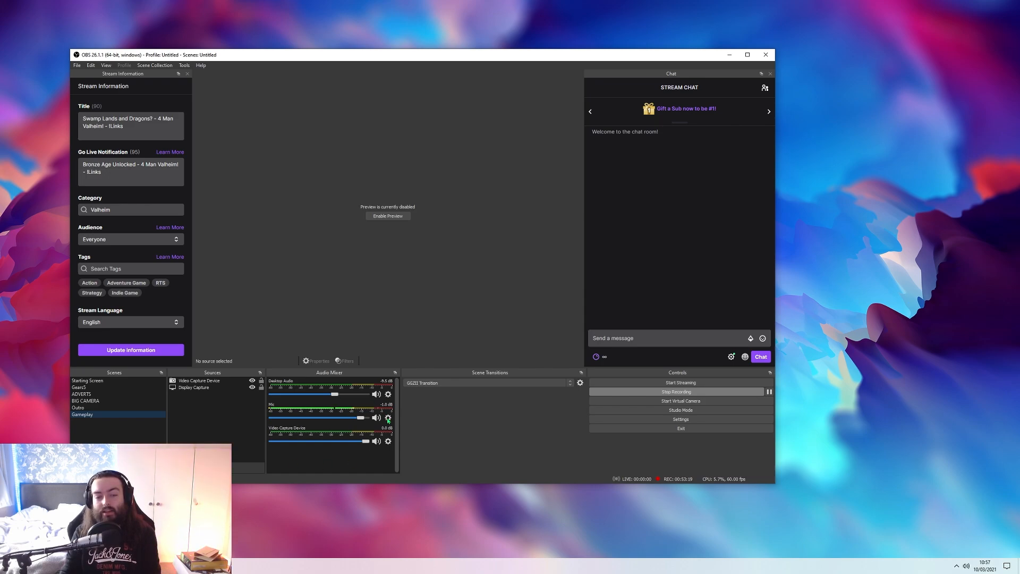
Step: Check which device is assigned in the Desktop Audio properties, leaving it as is
click(388, 395)
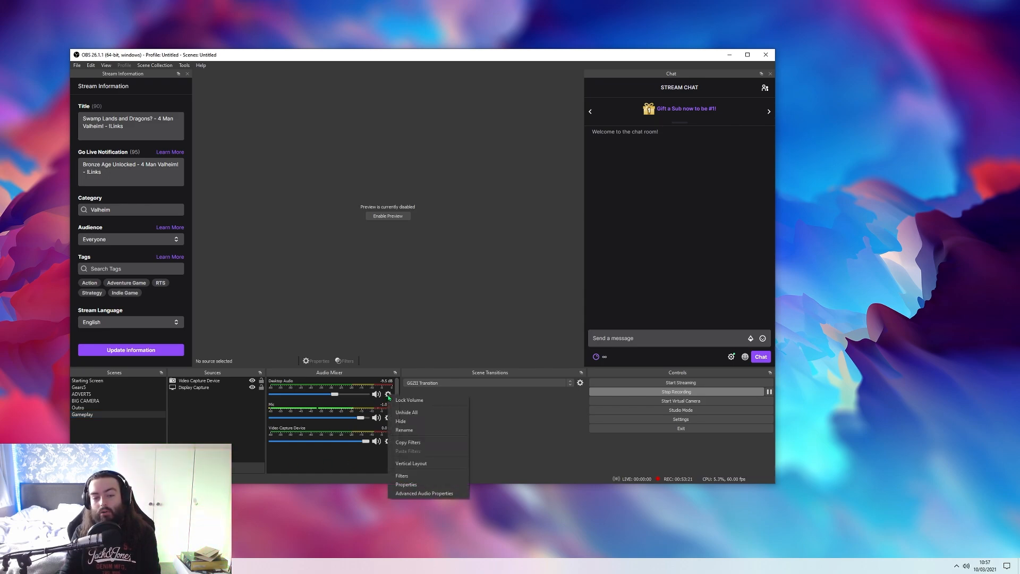
click(400, 484)
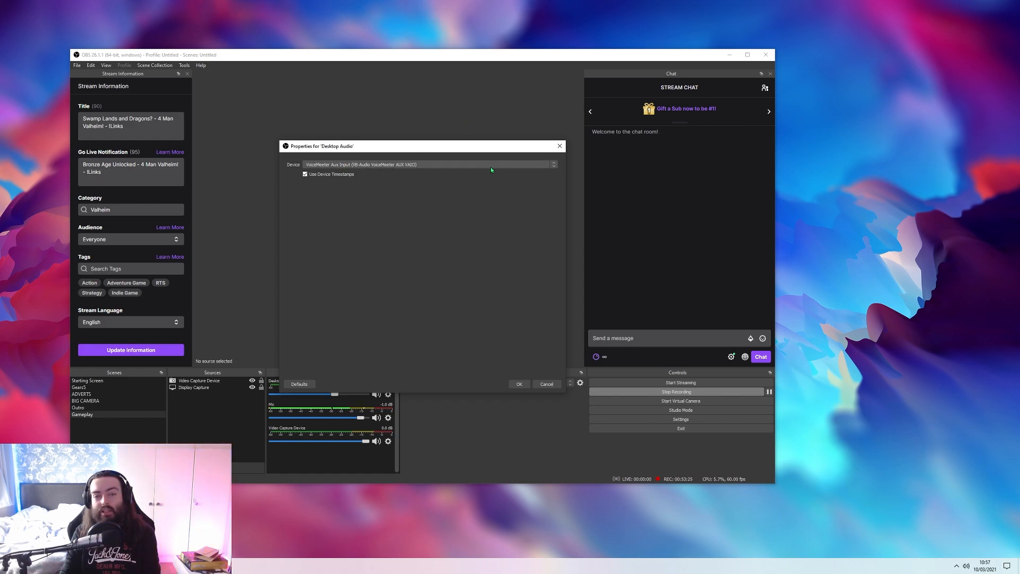
click(547, 384)
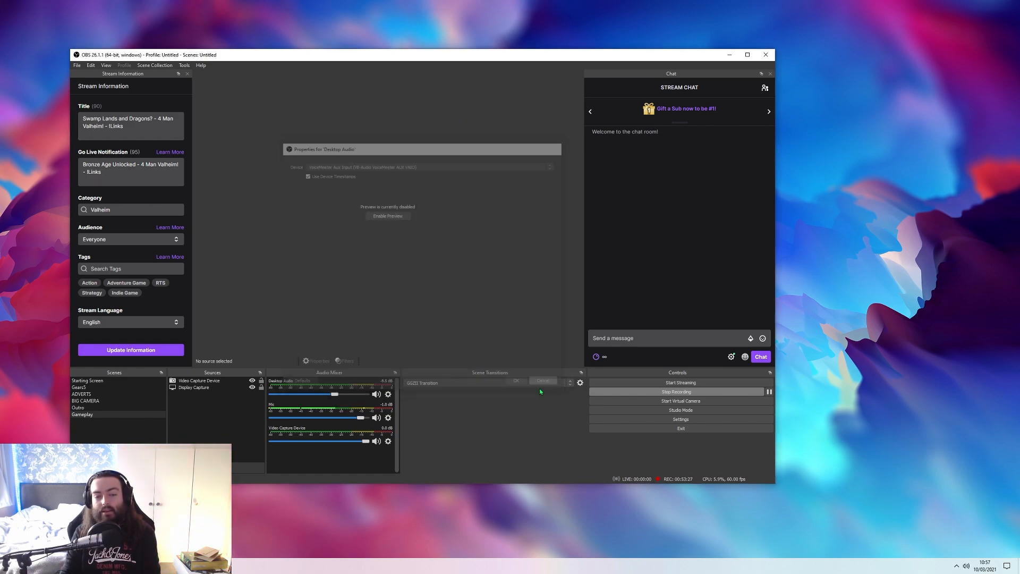
Step: Set the Mic volume to about -1.1 dB and open the Mic's audio filters
drag(302, 418, 363, 419)
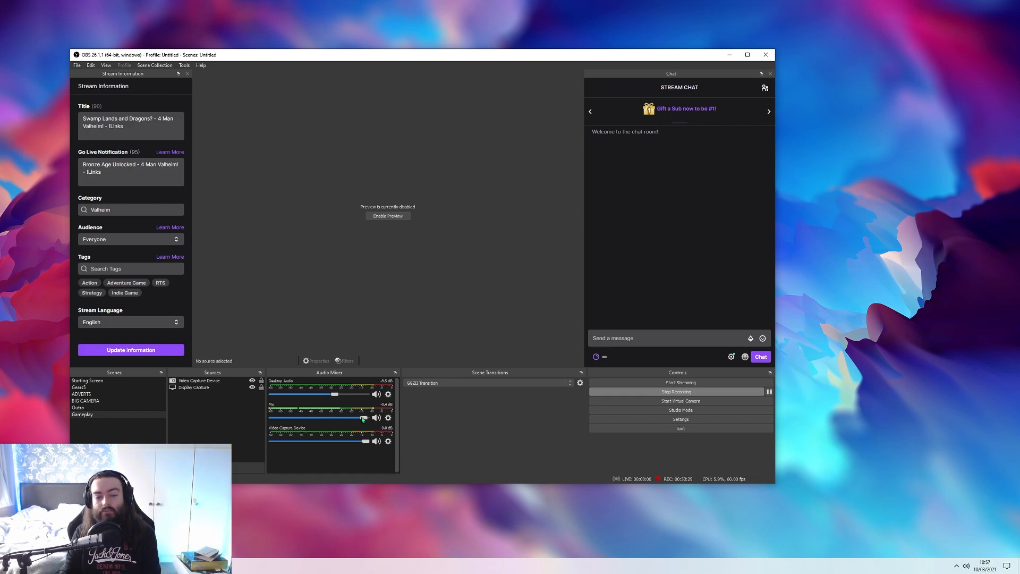
click(388, 418)
click(414, 500)
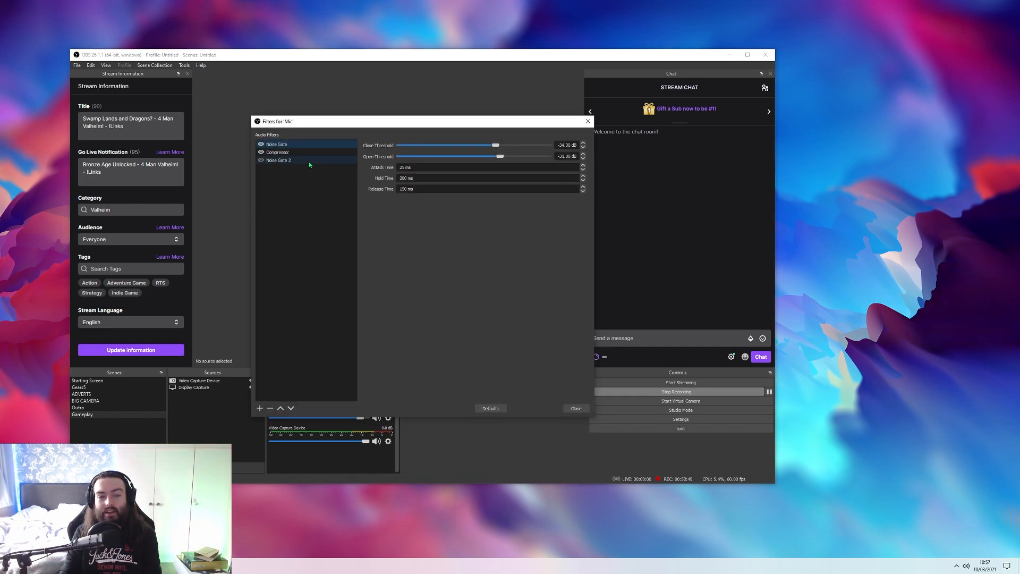
Step: Look over the available audio filter types and the Mic's Compressor and Noise Gate settings, and close the filters
right_click(296, 248)
mouse_move(319, 250)
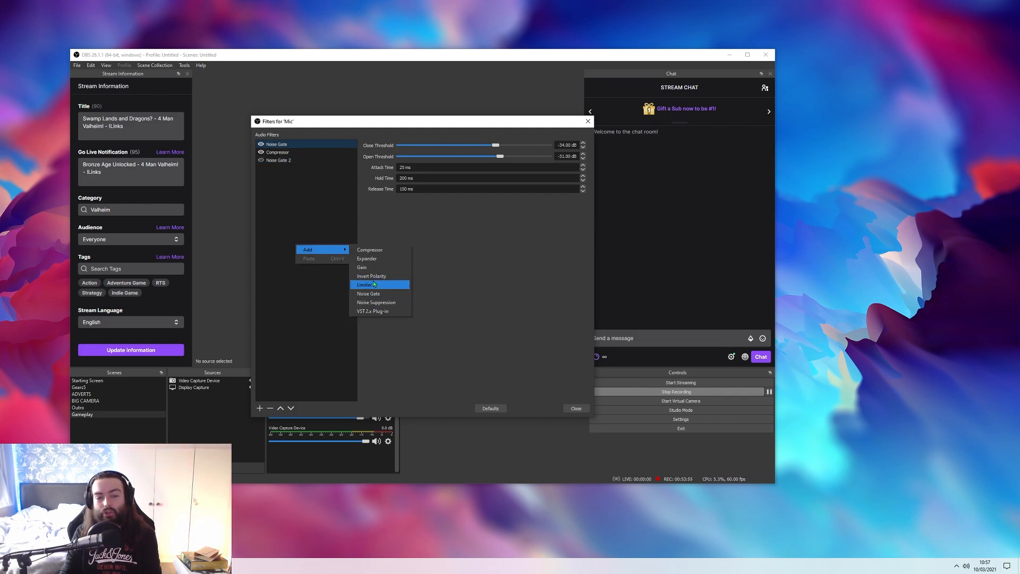
click(333, 205)
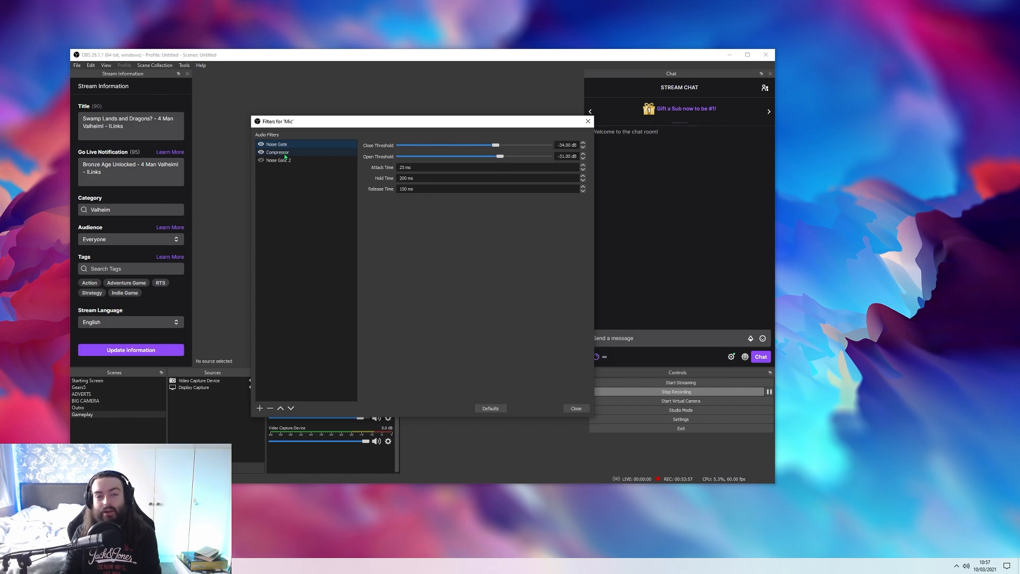
click(285, 154)
drag(334, 123, 267, 83)
click(235, 102)
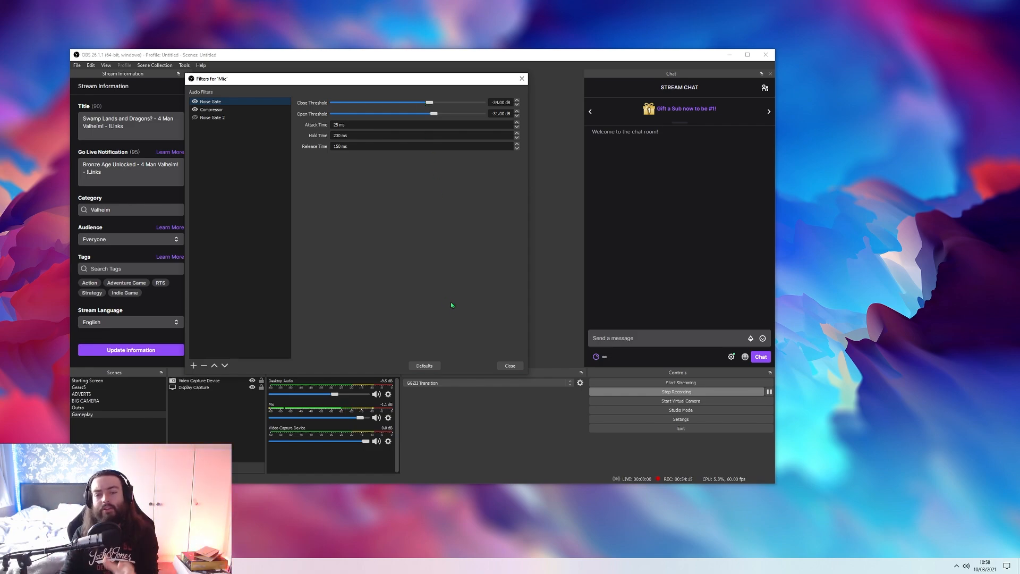
click(510, 366)
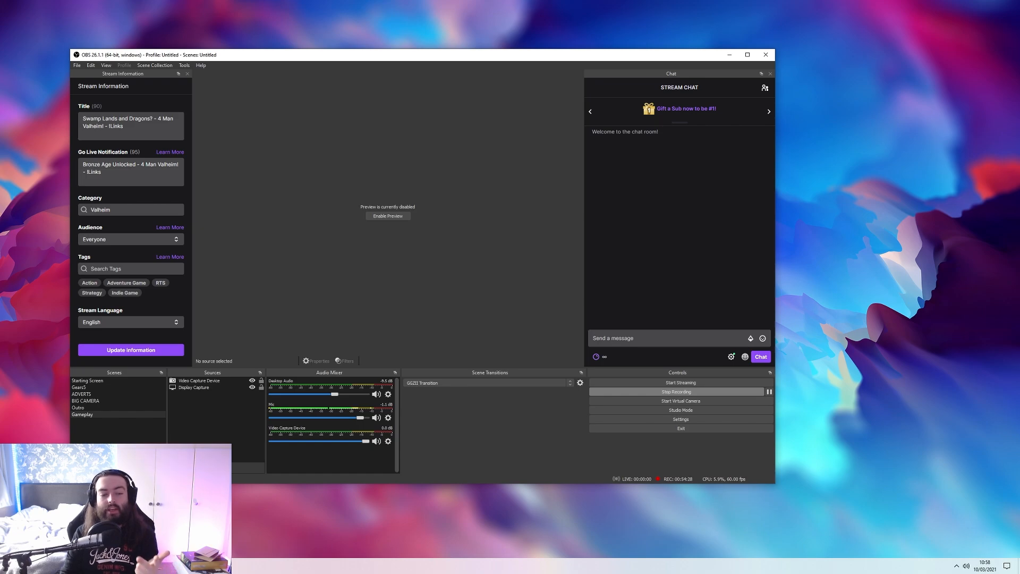
Step: Add a new Image source with the red ZII portrait to the Gameplay scene
click(173, 468)
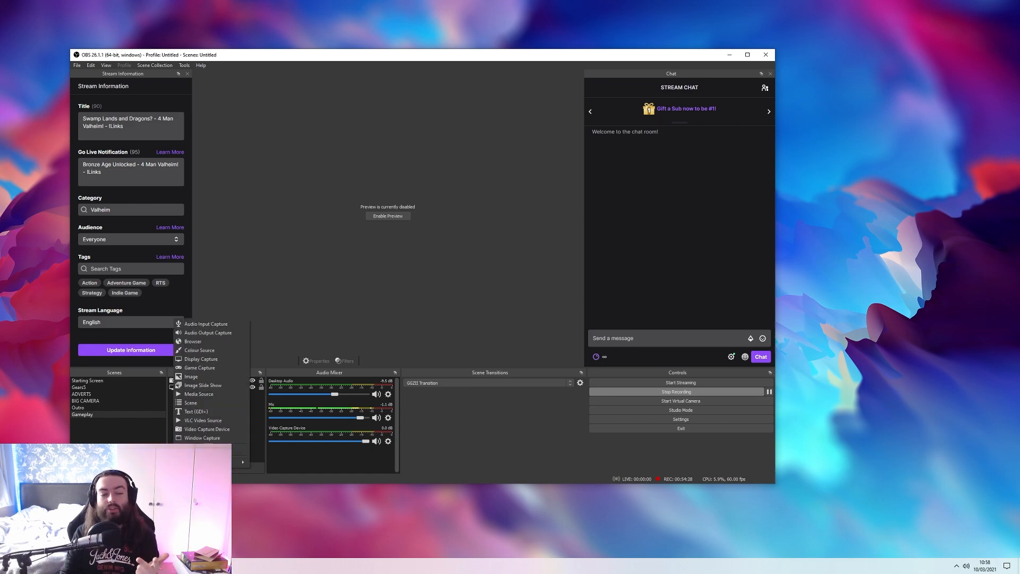
click(204, 377)
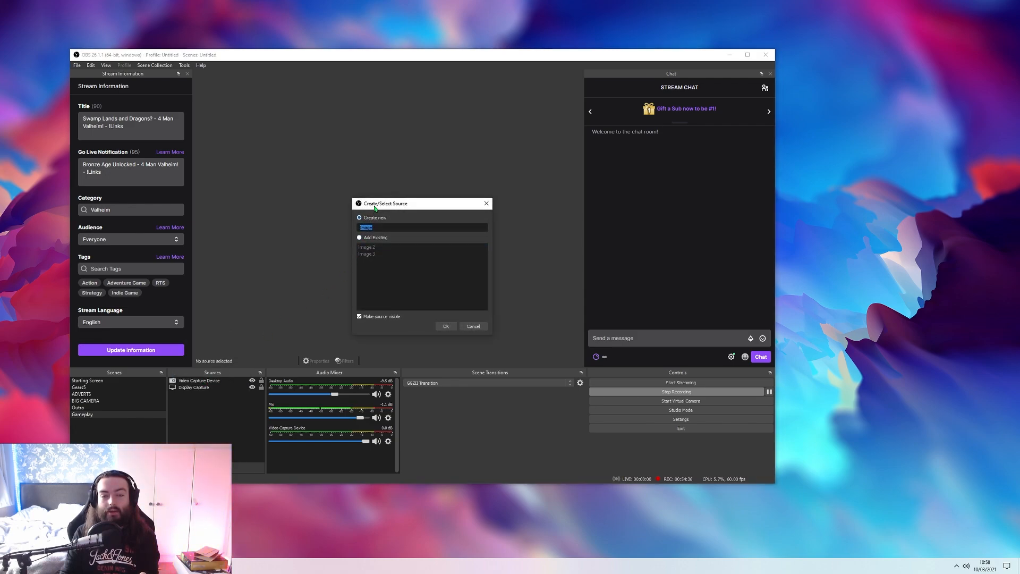
drag(375, 209, 600, 202)
click(676, 322)
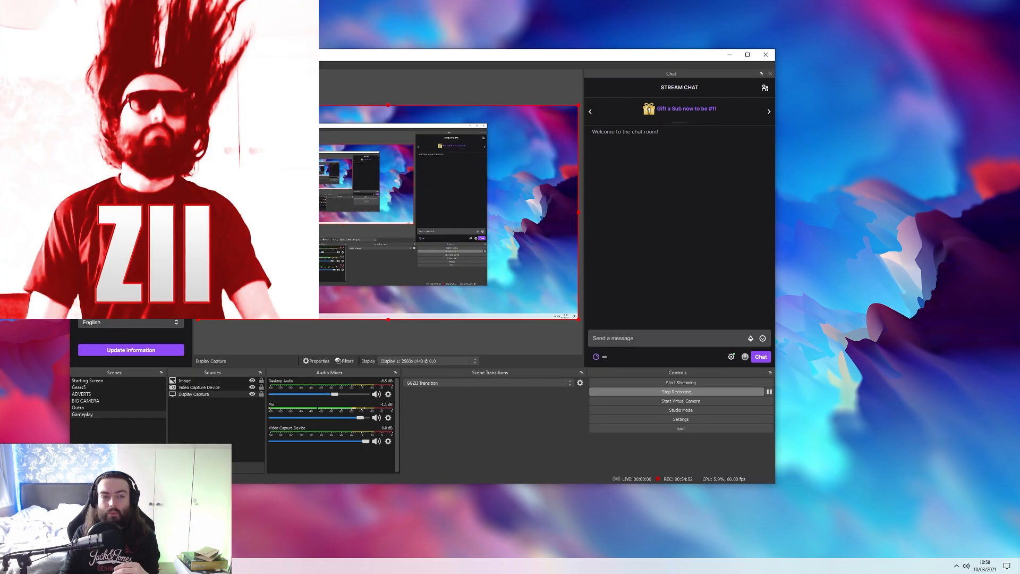
Step: Shrink the portrait image and move it to the upper-right area of the canvas
drag(257, 165, 324, 198)
drag(264, 139, 315, 189)
drag(340, 227, 519, 174)
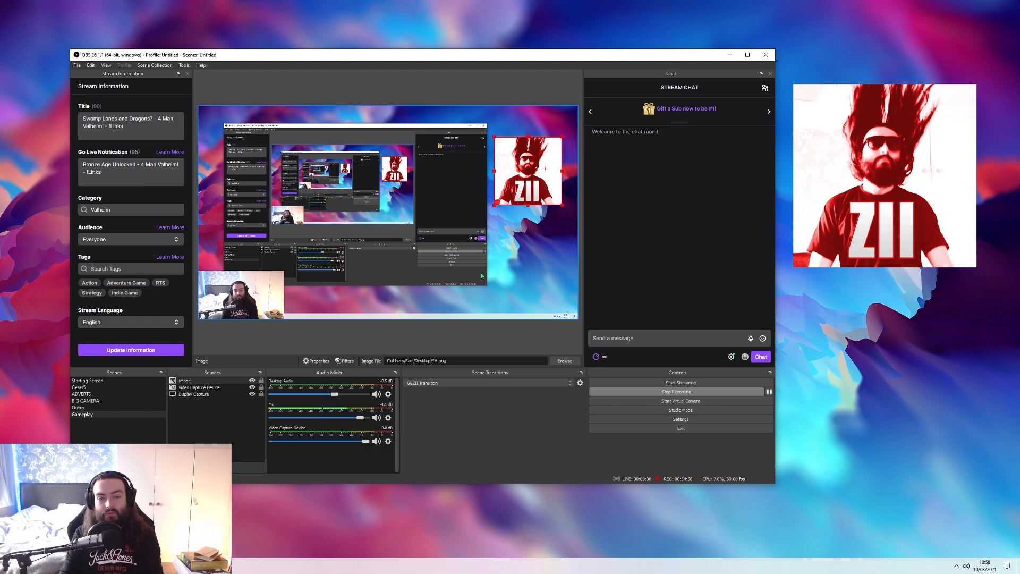
click(214, 417)
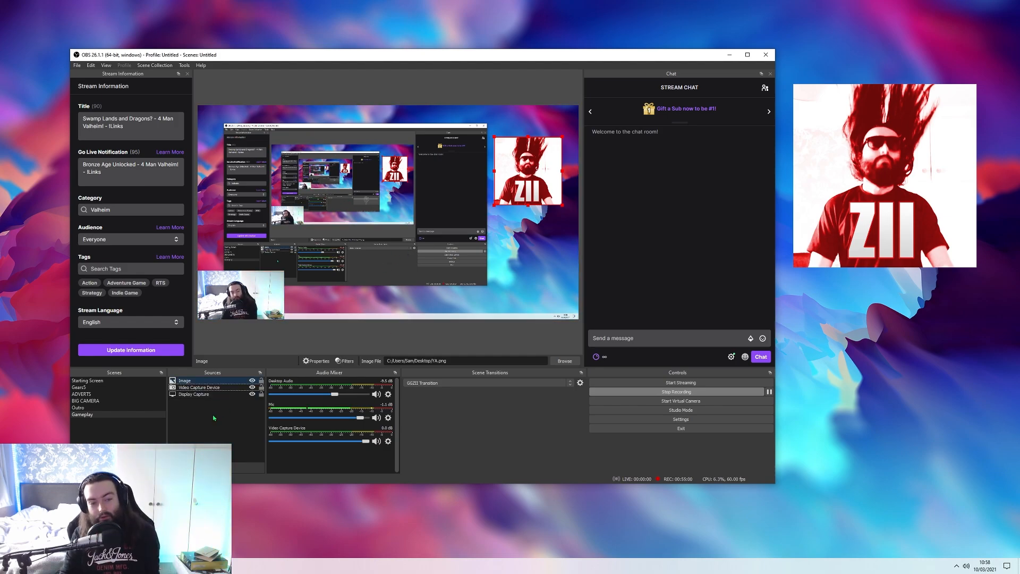
Step: Add a Colour Correction filter to the Image source with gamma 0.14, contrast 0.27, brightness -0.06, altered saturation and a yellow hue shift
click(196, 380)
right_click(196, 381)
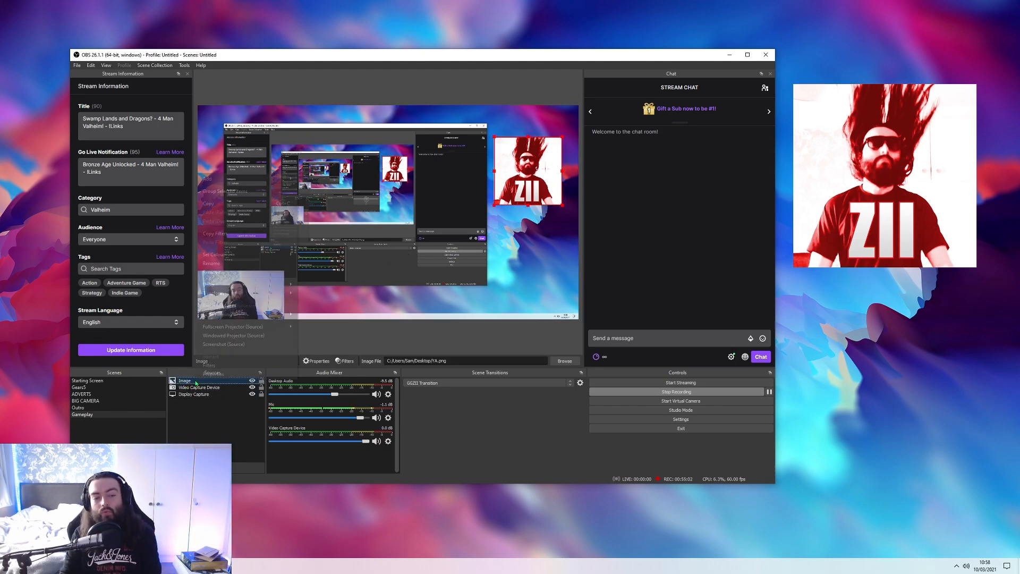
click(223, 366)
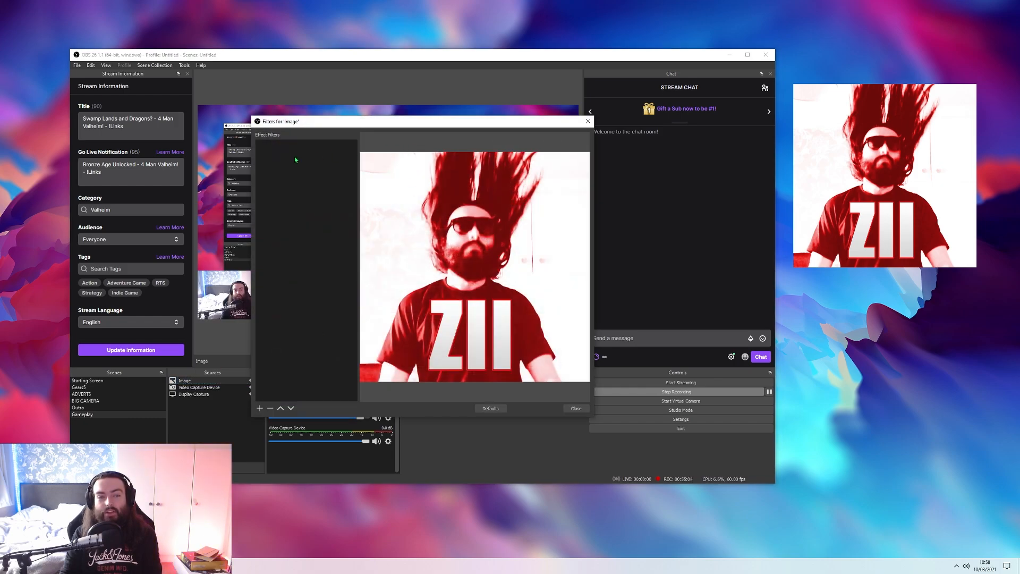
right_click(296, 160)
mouse_move(302, 162)
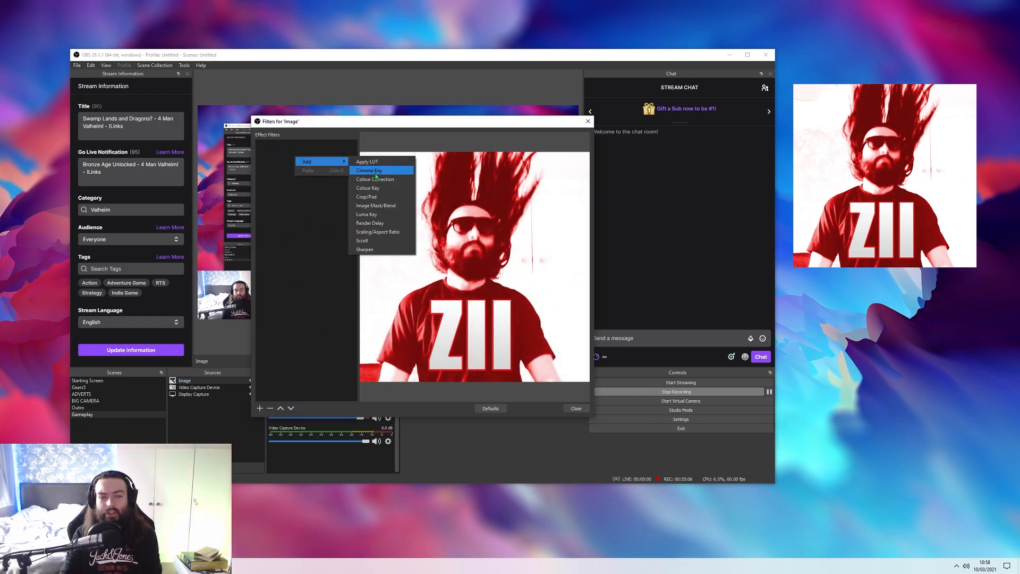
click(374, 179)
click(408, 286)
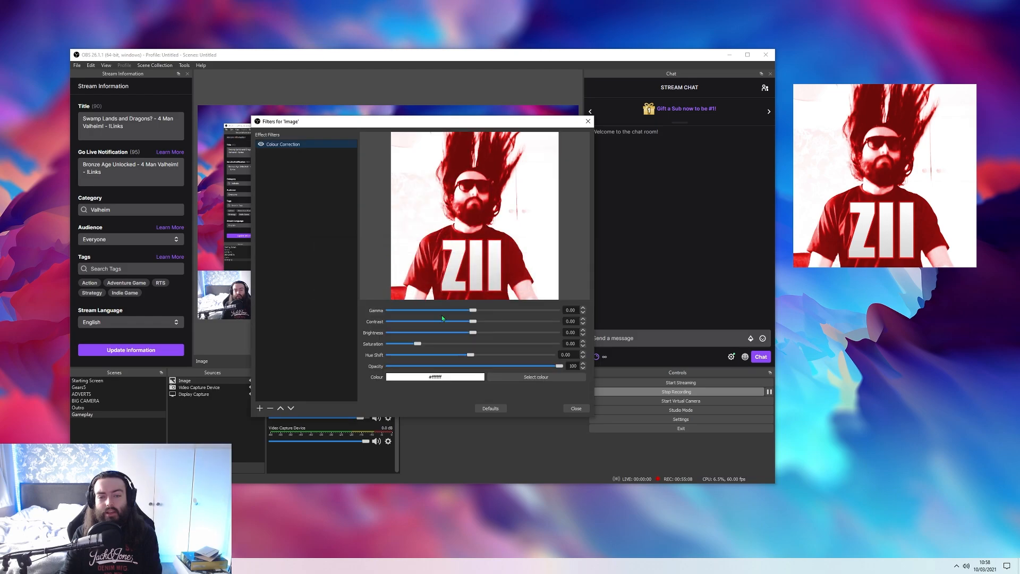
drag(472, 310, 468, 333)
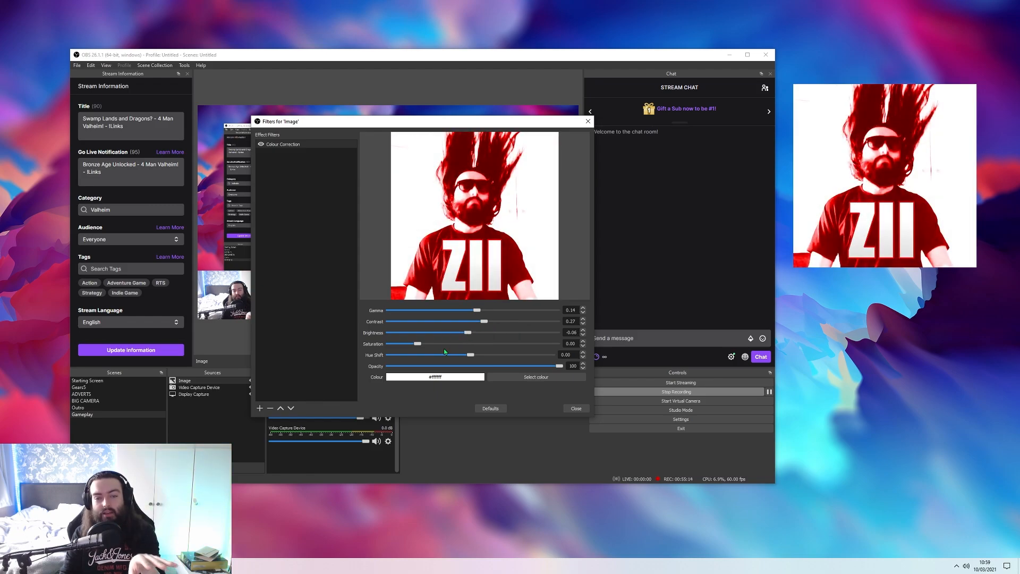
drag(418, 344, 508, 348)
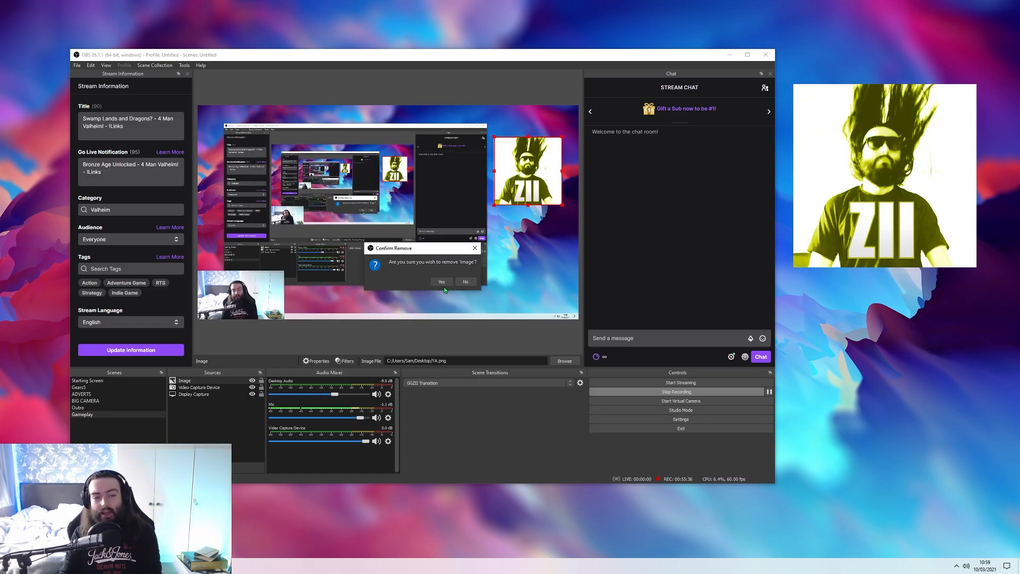
Step: Add a Colour Correction effect filter with its default name to the Video Capture Device source
right_click(186, 380)
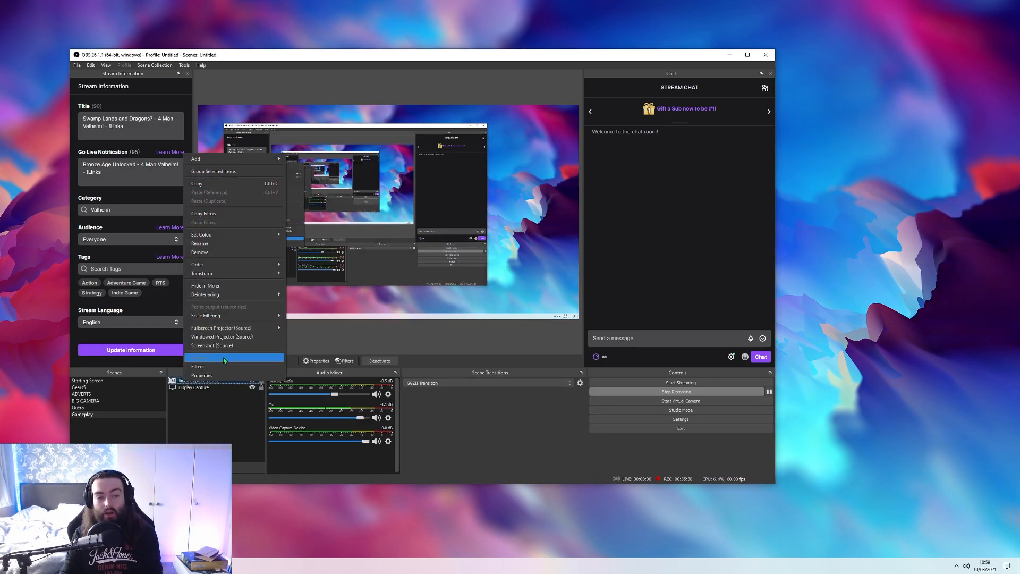
click(199, 366)
right_click(290, 296)
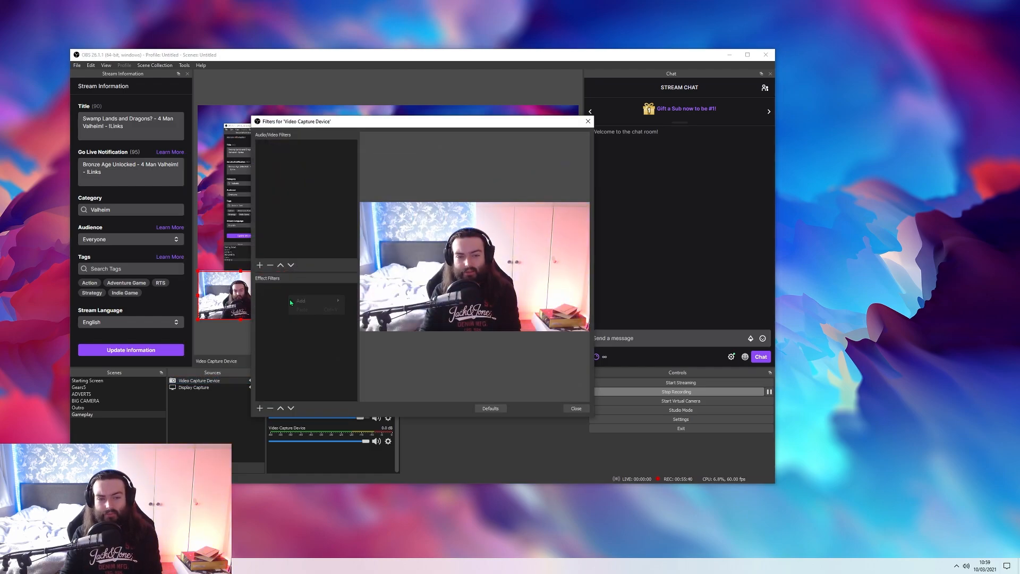
mouse_move(311, 300)
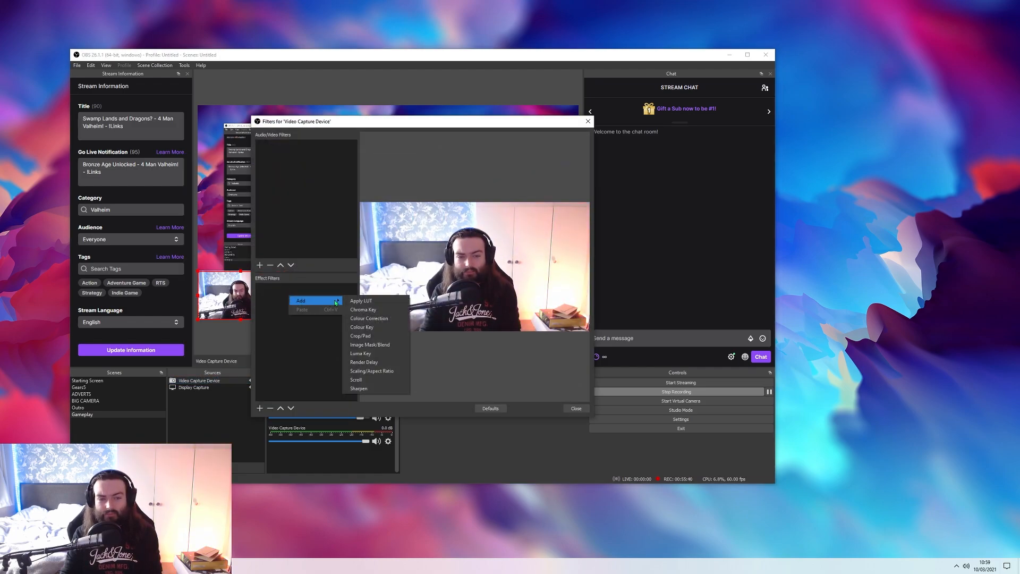
click(372, 319)
click(412, 283)
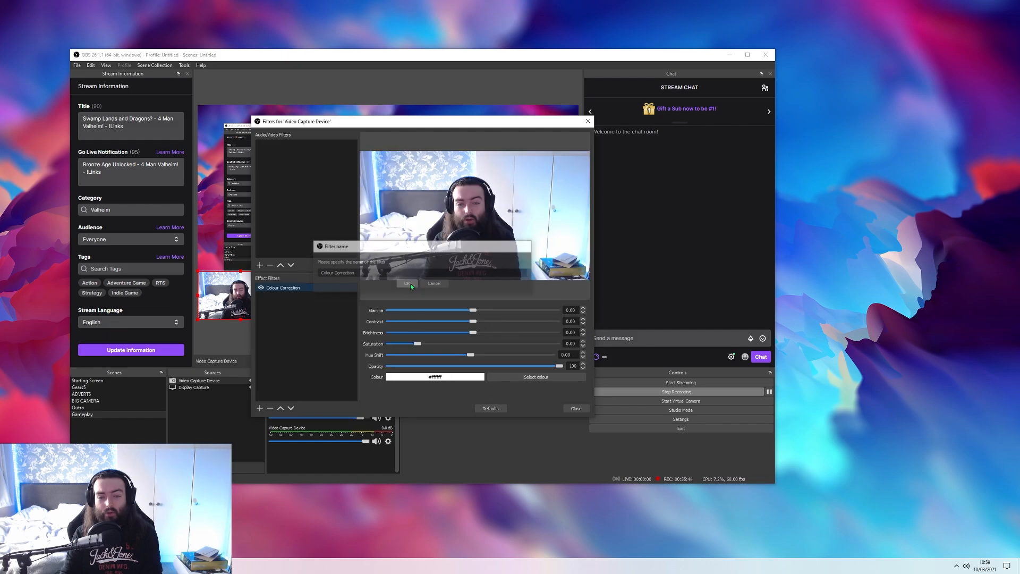
Step: Set the webcam's Colour Correction to gamma -0.22, contrast -0.03, brightness -0.05, saturation 0.25 and hue shift -9.75, and close the filters
drag(472, 312, 425, 349)
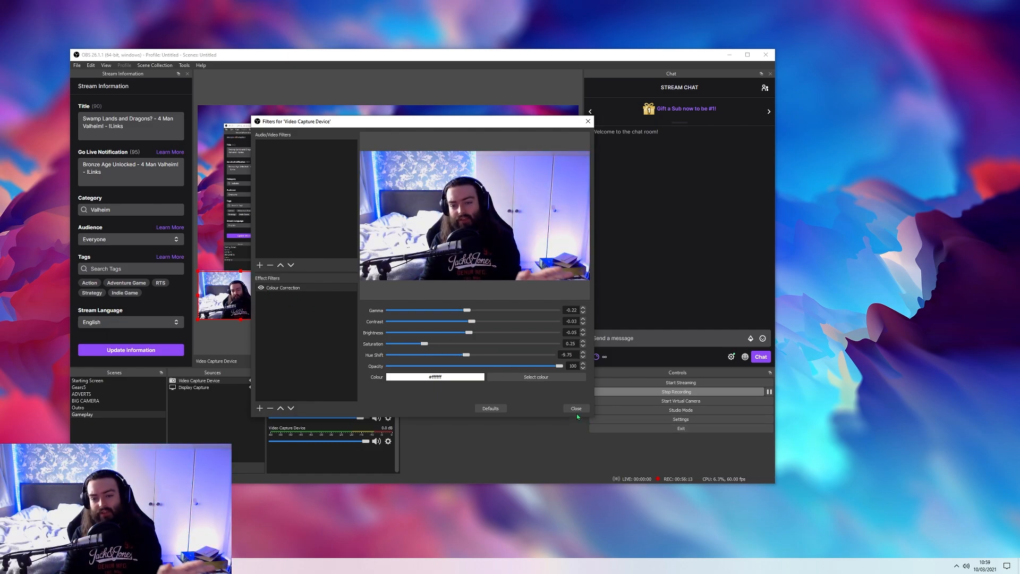
click(576, 409)
click(202, 404)
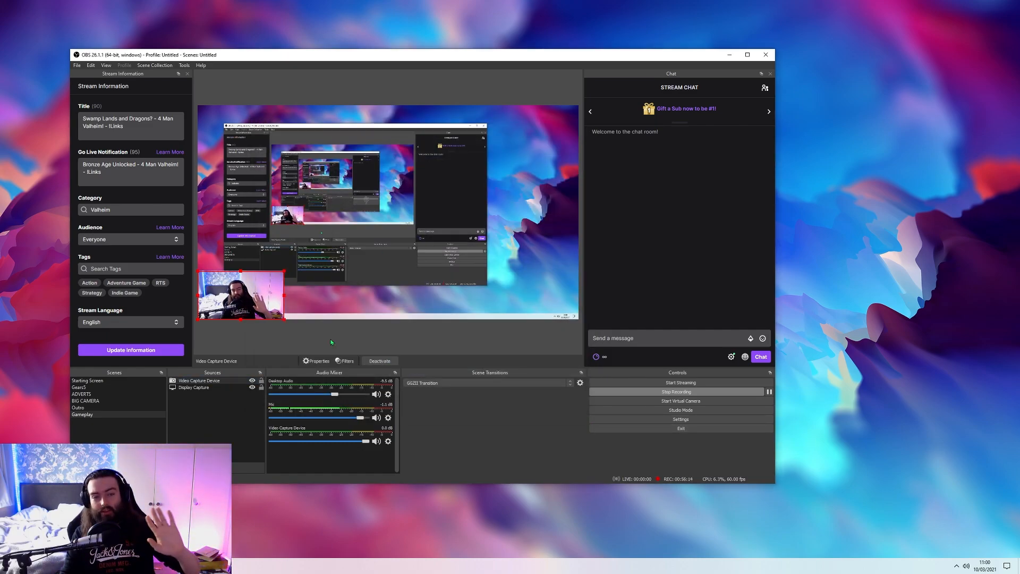
Step: Add a Colour Correction filter with saturation 0.12 to the Display Capture source and look over its available displays
click(194, 388)
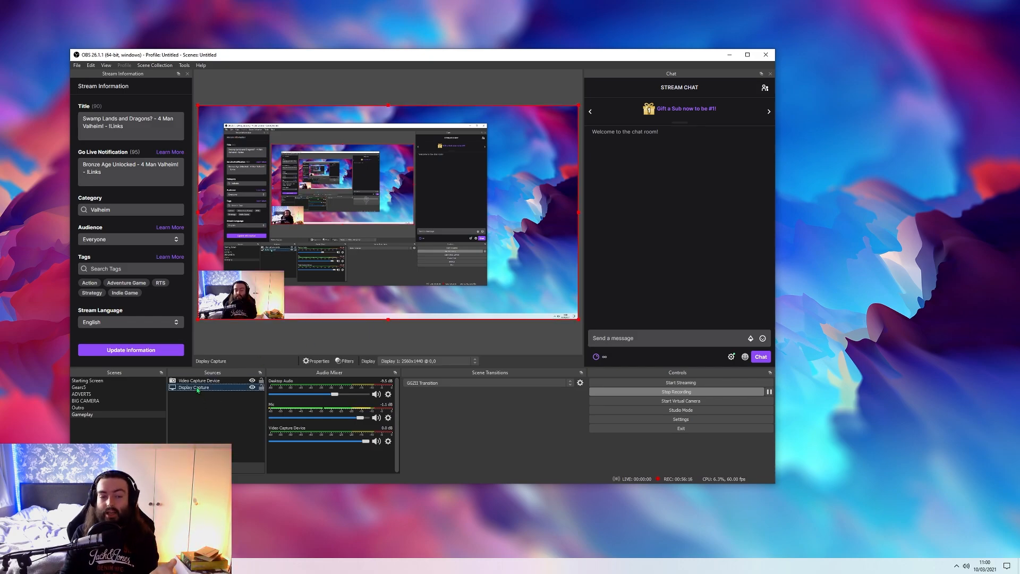
right_click(195, 387)
click(231, 373)
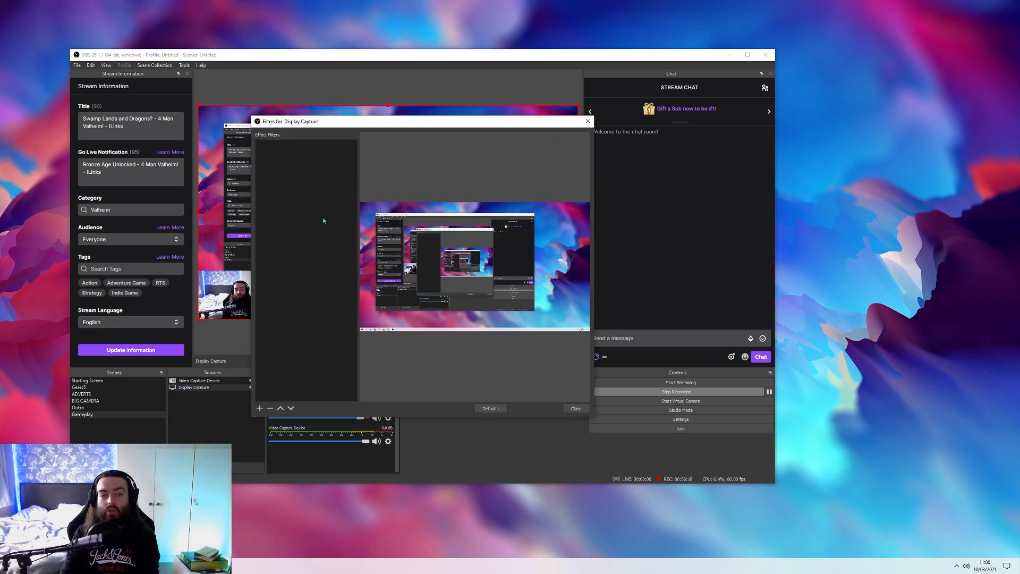
right_click(305, 198)
mouse_move(319, 201)
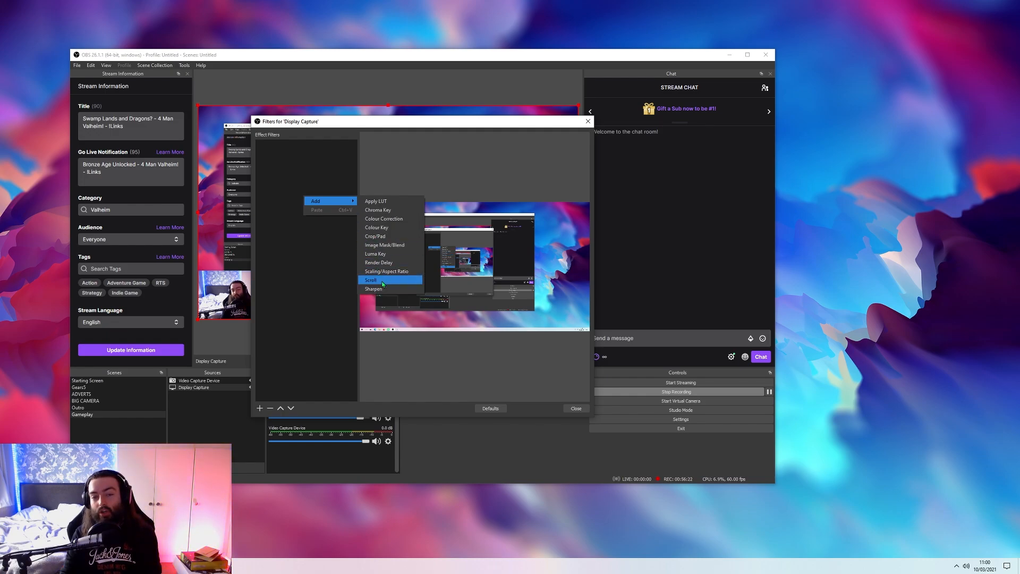
click(381, 219)
click(429, 284)
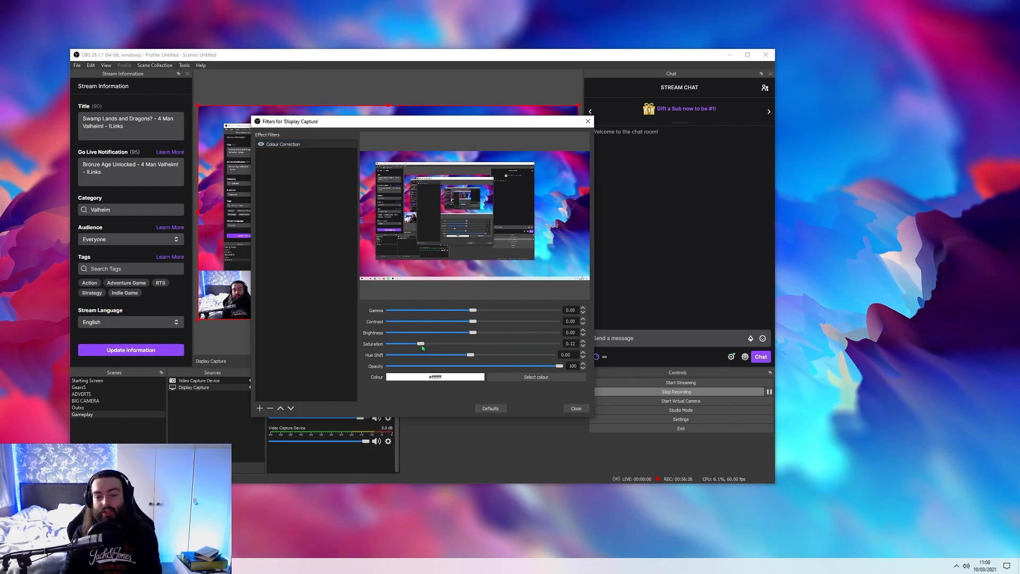
click(577, 409)
click(456, 361)
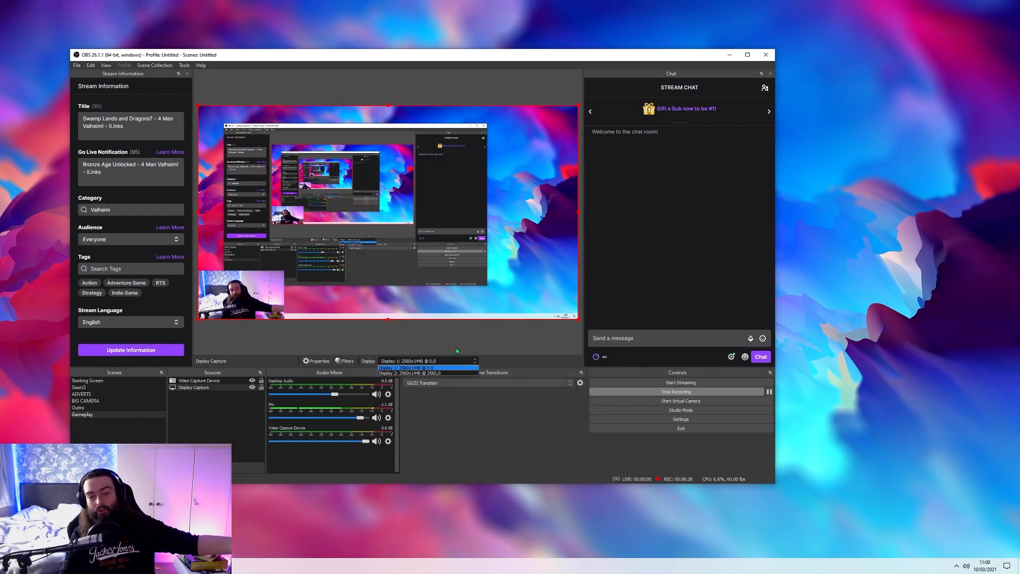
click(456, 350)
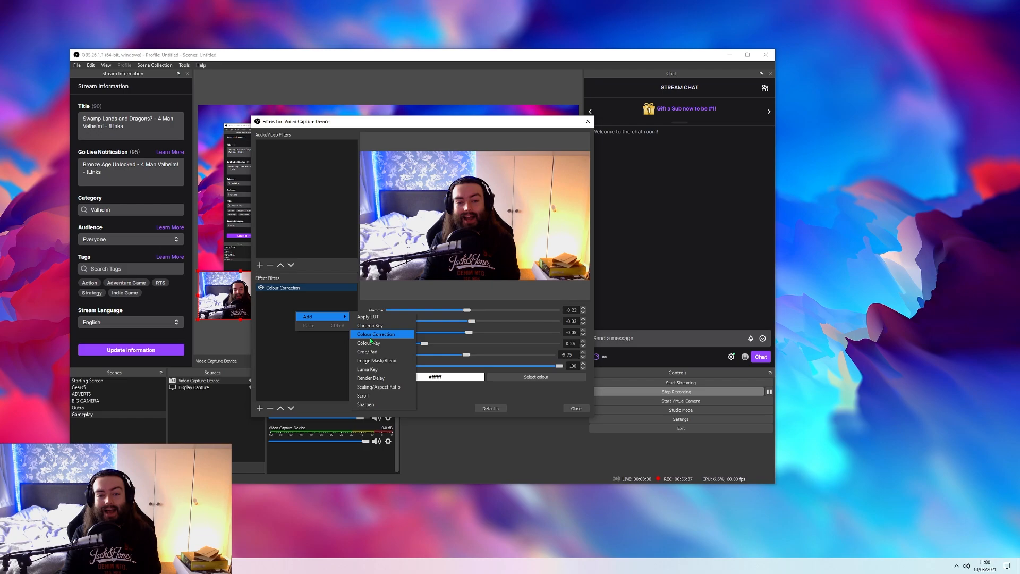
Step: Add an Apply LUT filter to the Video Capture Device source and load red_isolated.png from the LUTs folder
click(368, 317)
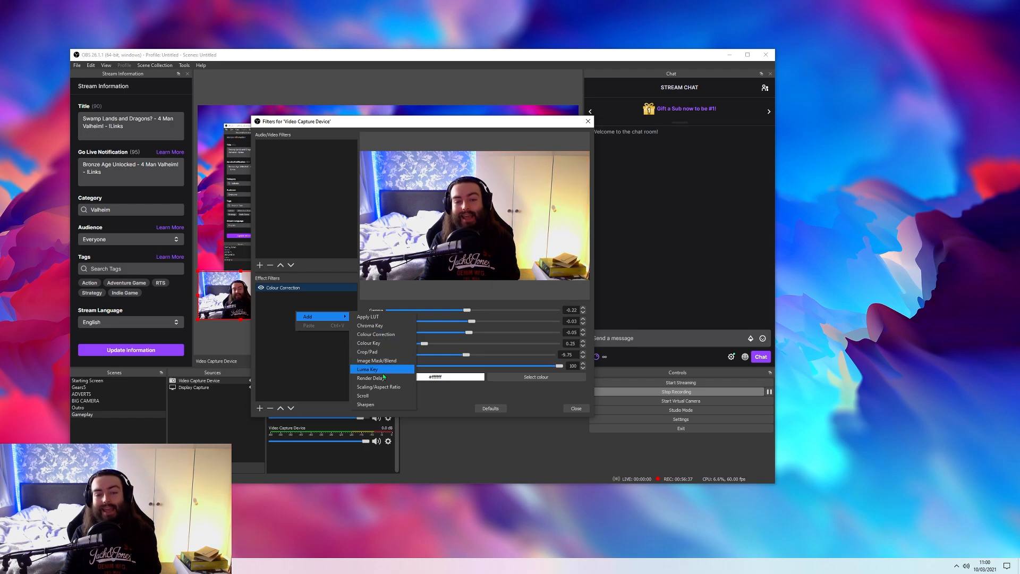
key(Return)
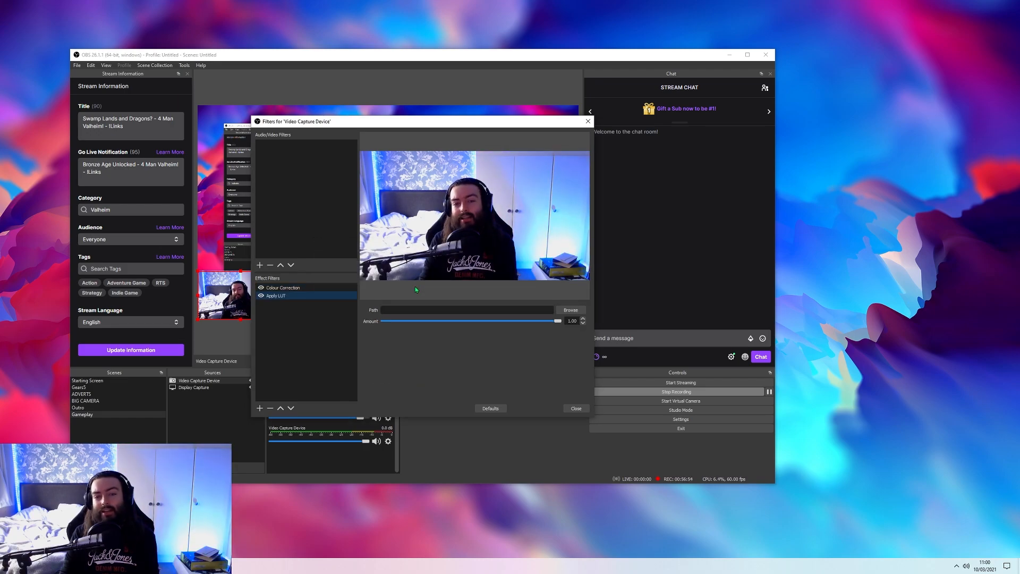
click(571, 310)
drag(505, 195, 505, 285)
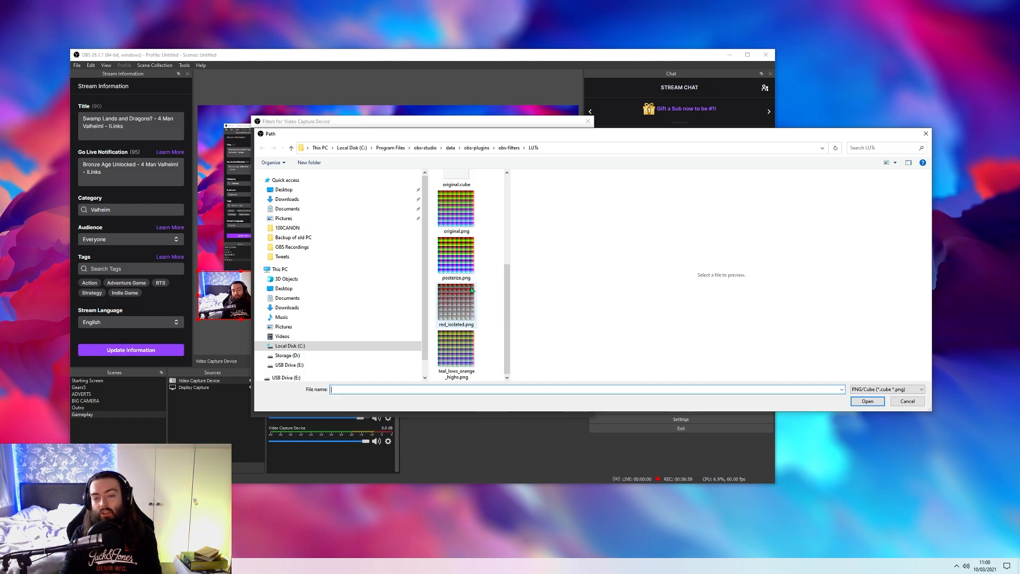
click(464, 303)
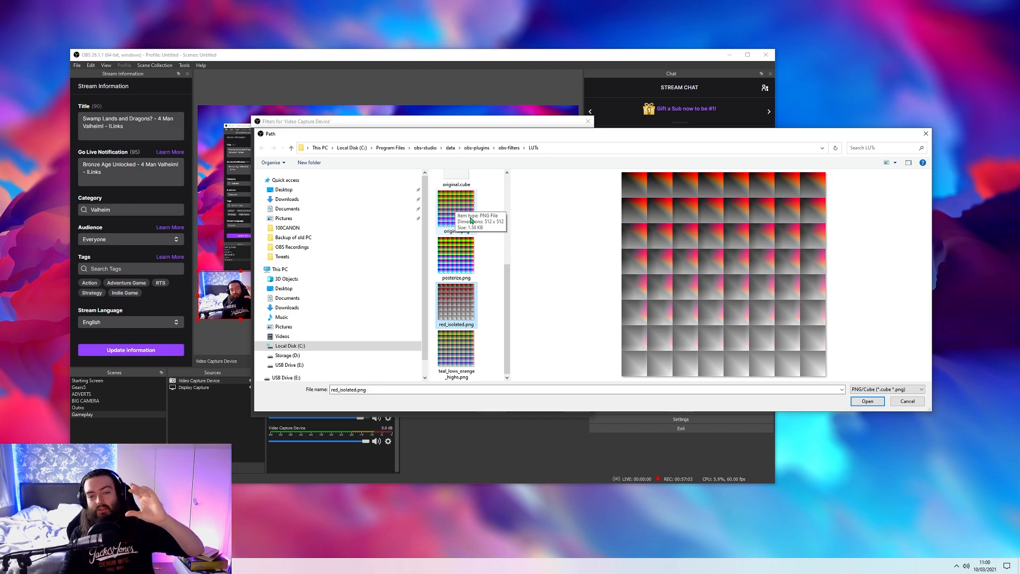
click(472, 263)
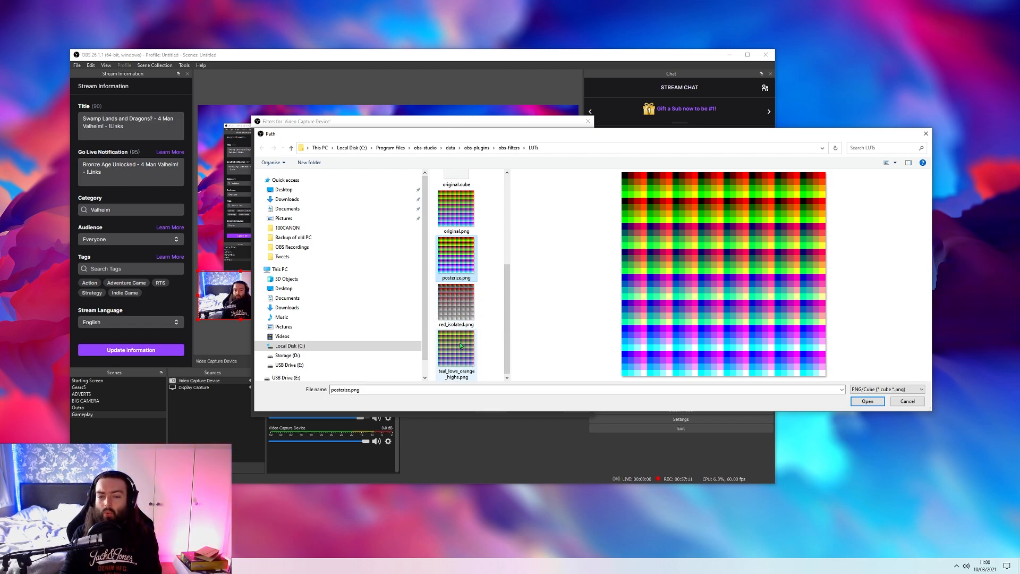
click(456, 303)
click(853, 402)
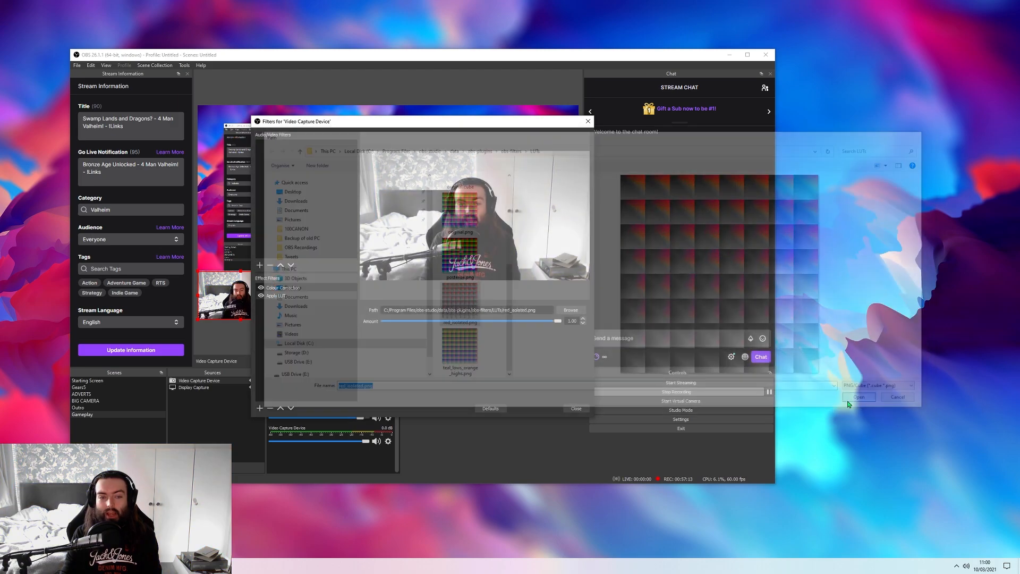
drag(462, 126, 680, 120)
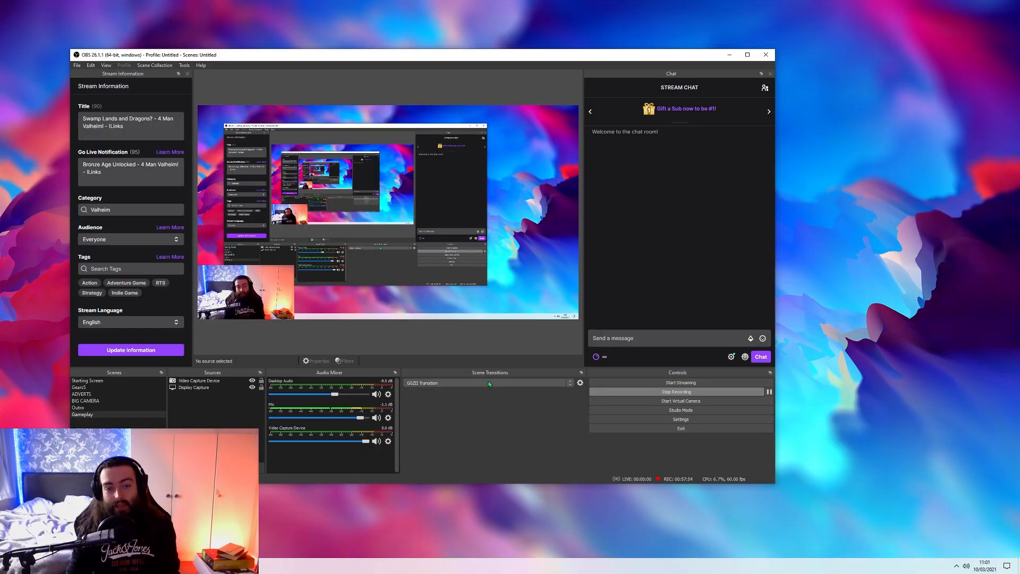
Step: Disable the preview, examine the video file and transition point settings in the GGZII Transition's properties, and leave them without applying changes
right_click(493, 326)
click(502, 330)
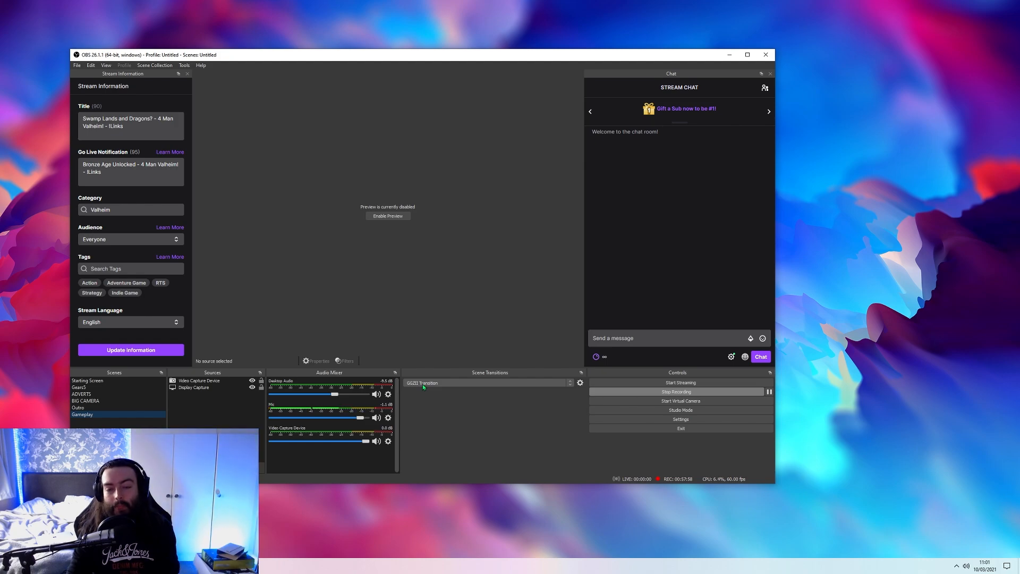
click(580, 382)
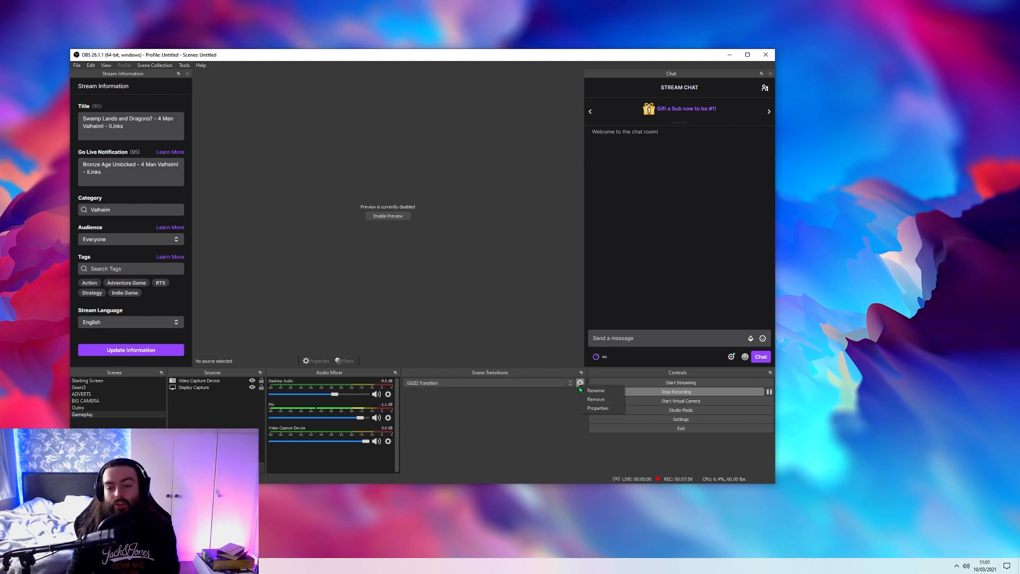
click(598, 408)
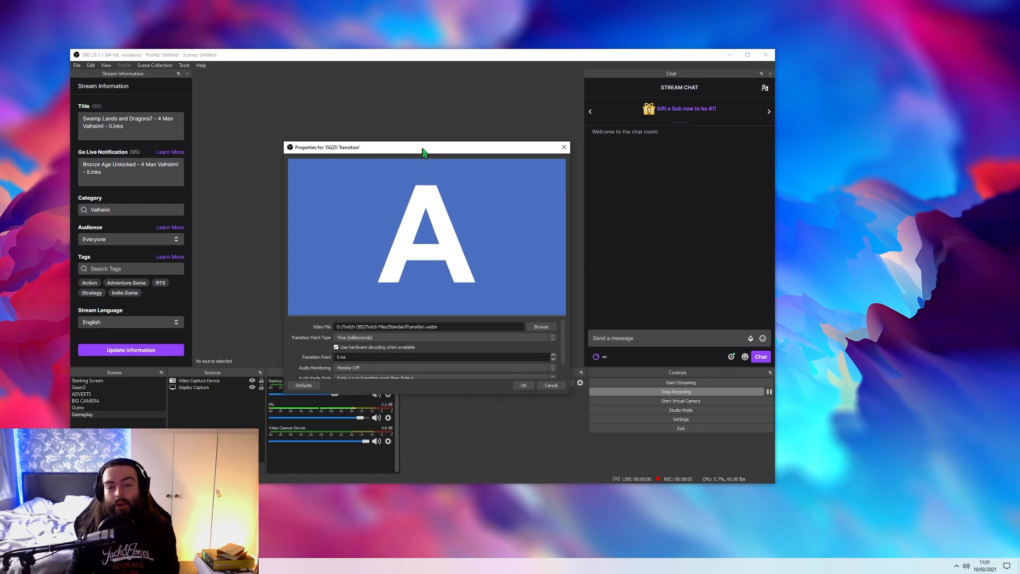
drag(423, 152, 375, 92)
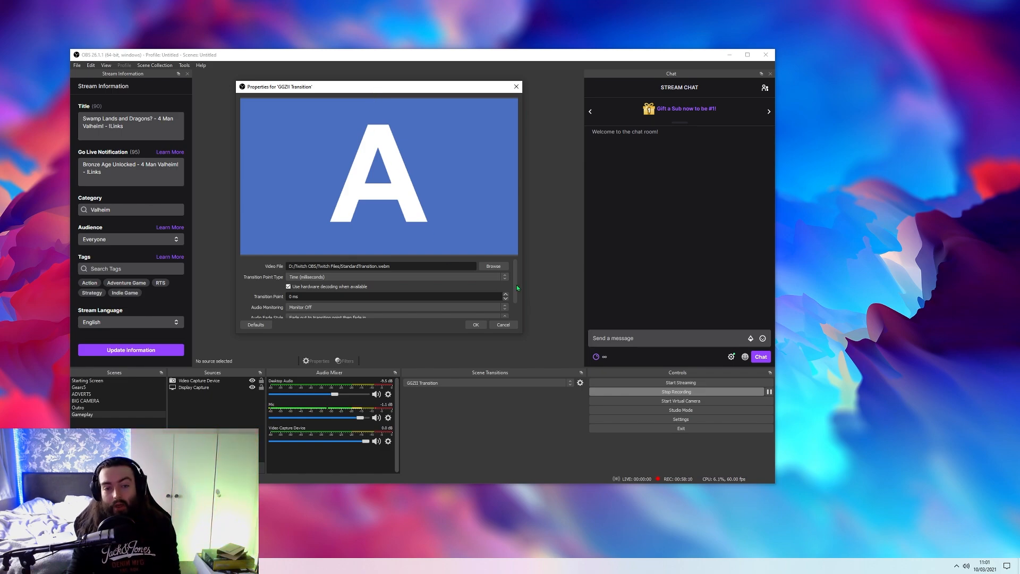
mouse_move(516, 285)
mouse_down()
mouse_move(513, 300)
mouse_move(513, 282)
mouse_up()
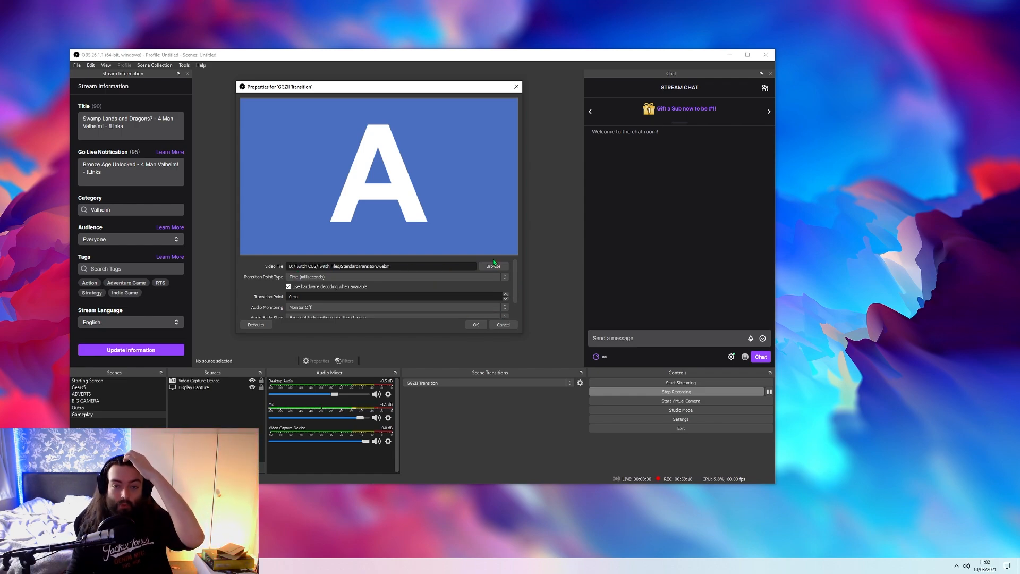
click(503, 324)
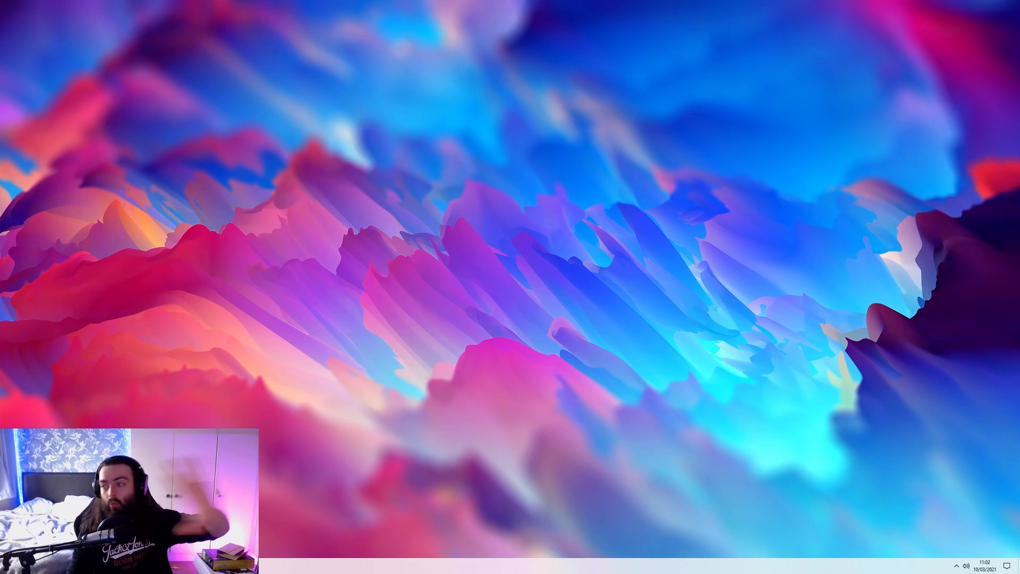
Step: Bring the OBS window back onto the captured display, disable the preview and place the window clear of the webcam overlay
drag(1019, 114, 354, 99)
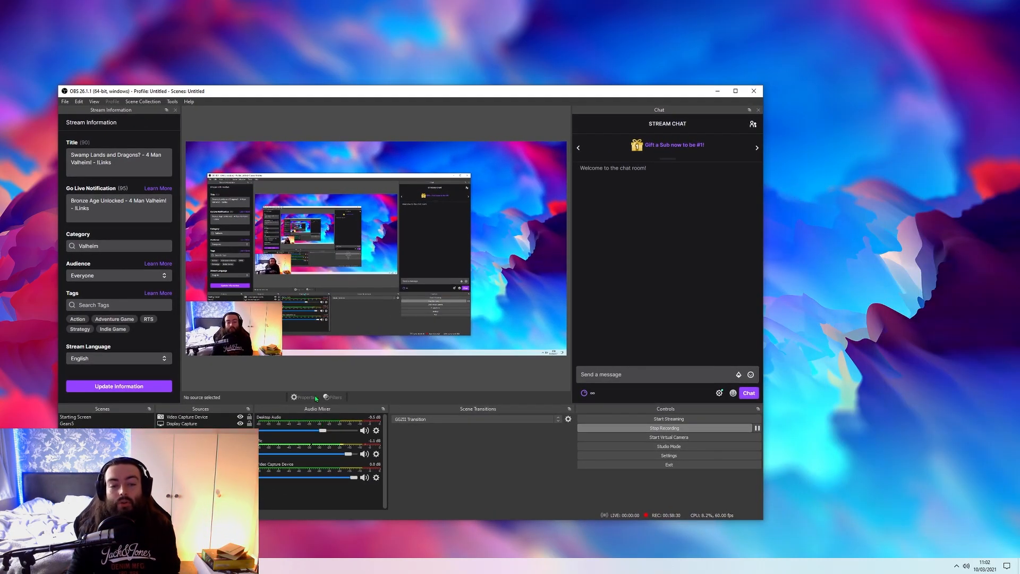
right_click(316, 374)
click(335, 377)
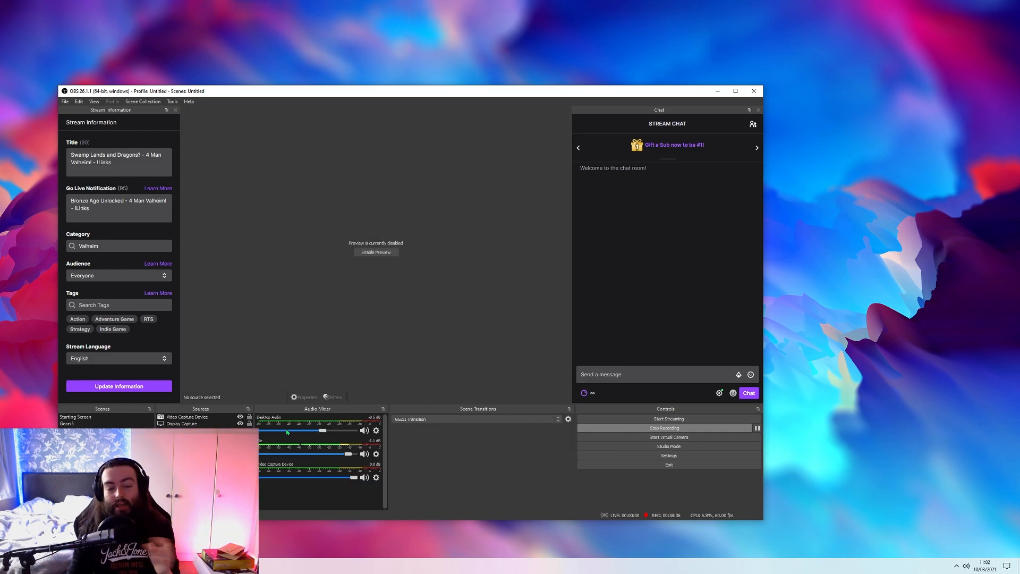
click(162, 506)
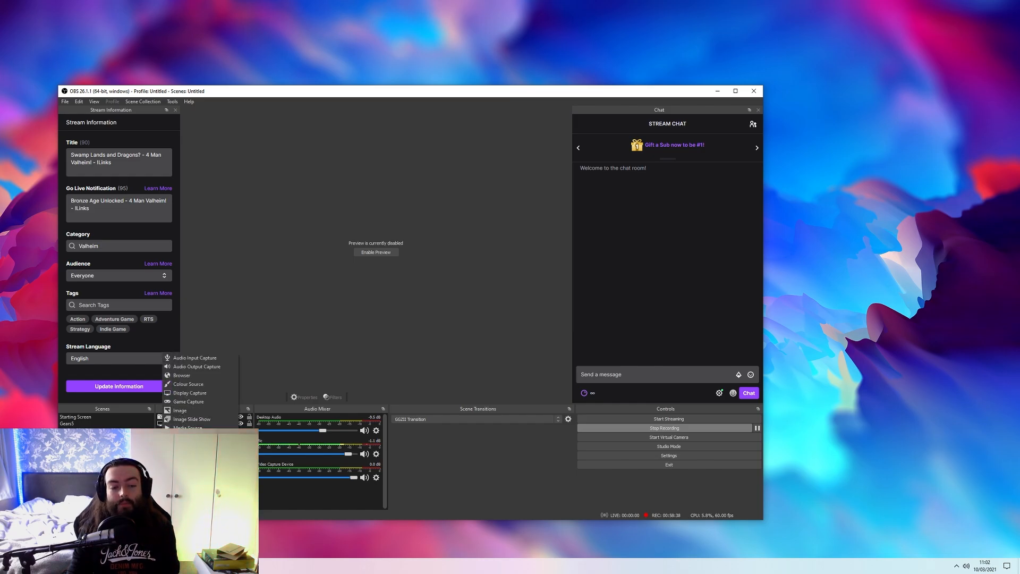
click(346, 95)
drag(392, 89, 452, 71)
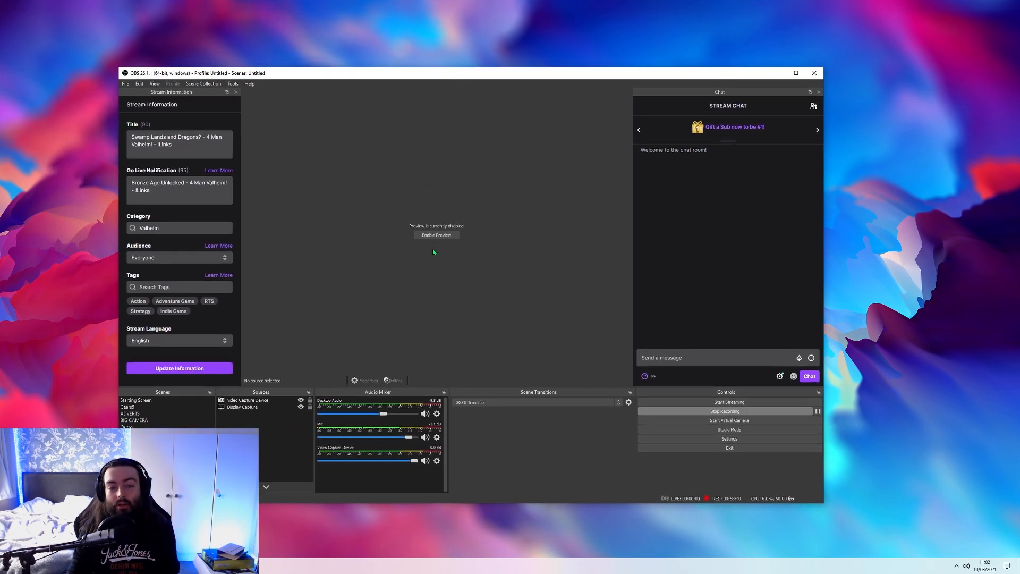
Step: Add an Image Mask/Blend filter to the Video Capture Device source, using the white circle PNG from the Desktop as alpha mask
right_click(245, 400)
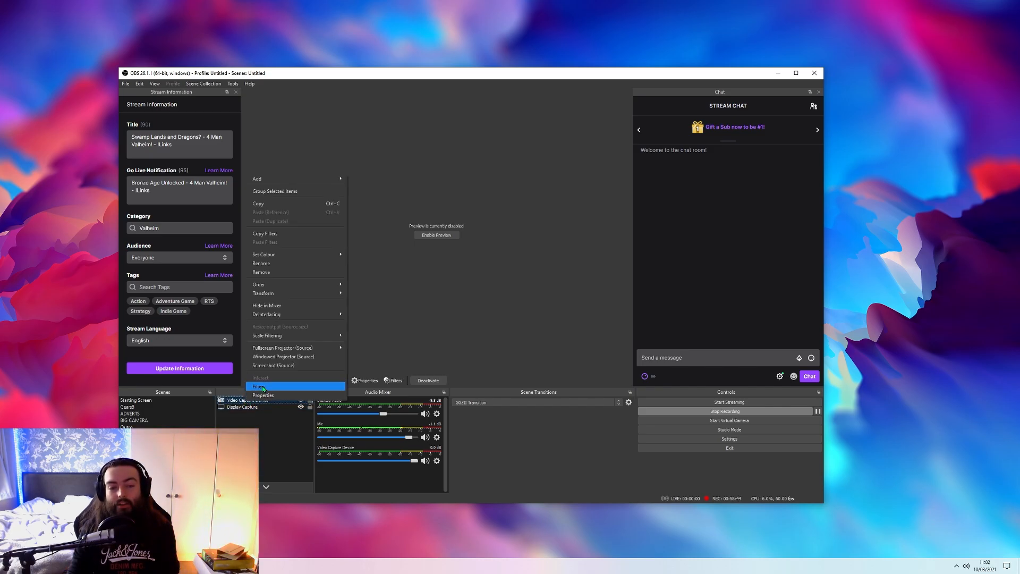
click(263, 387)
right_click(323, 334)
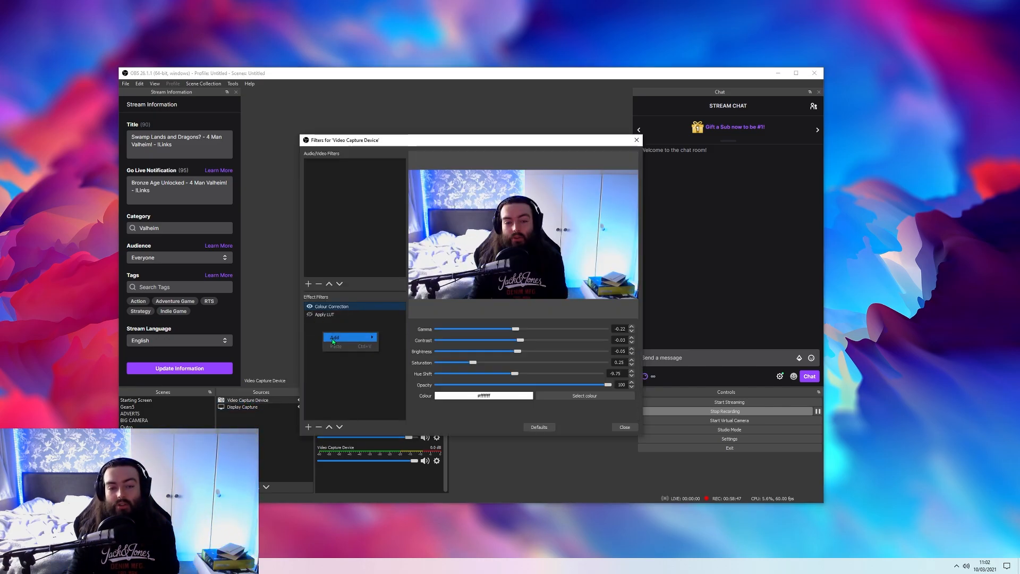
mouse_move(354, 337)
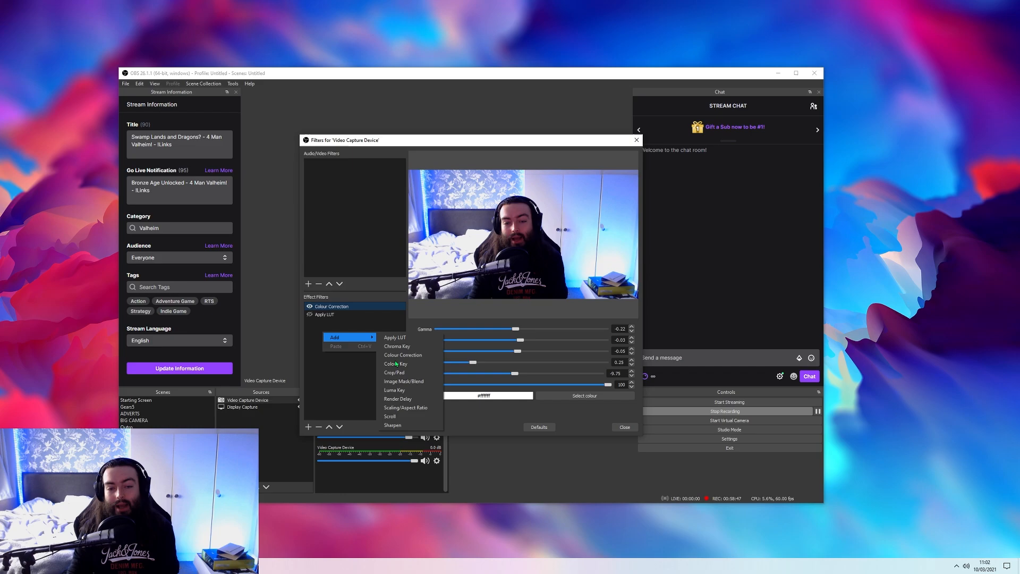
click(414, 383)
drag(278, 94, 380, 217)
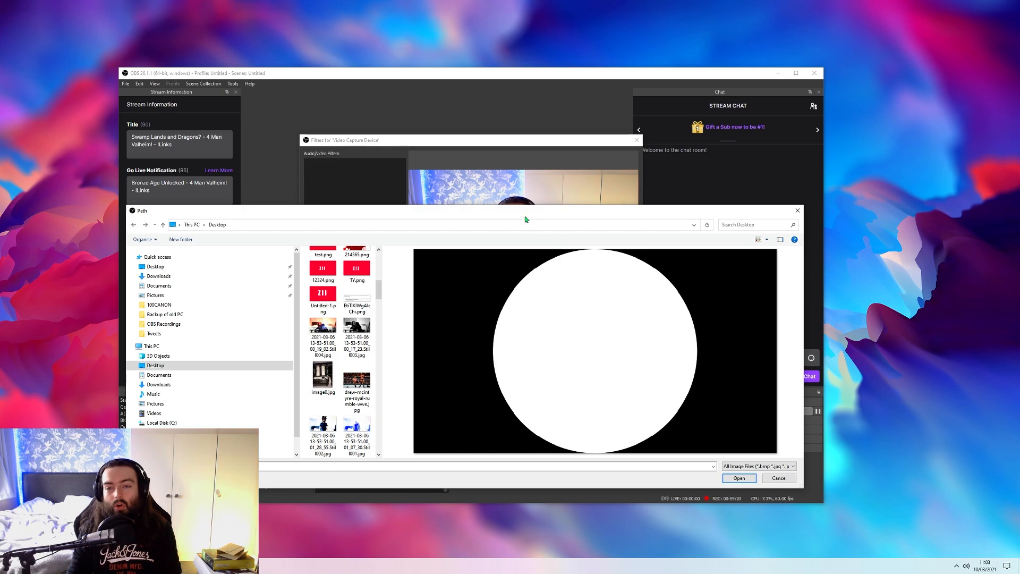
drag(525, 219, 492, 171)
click(705, 431)
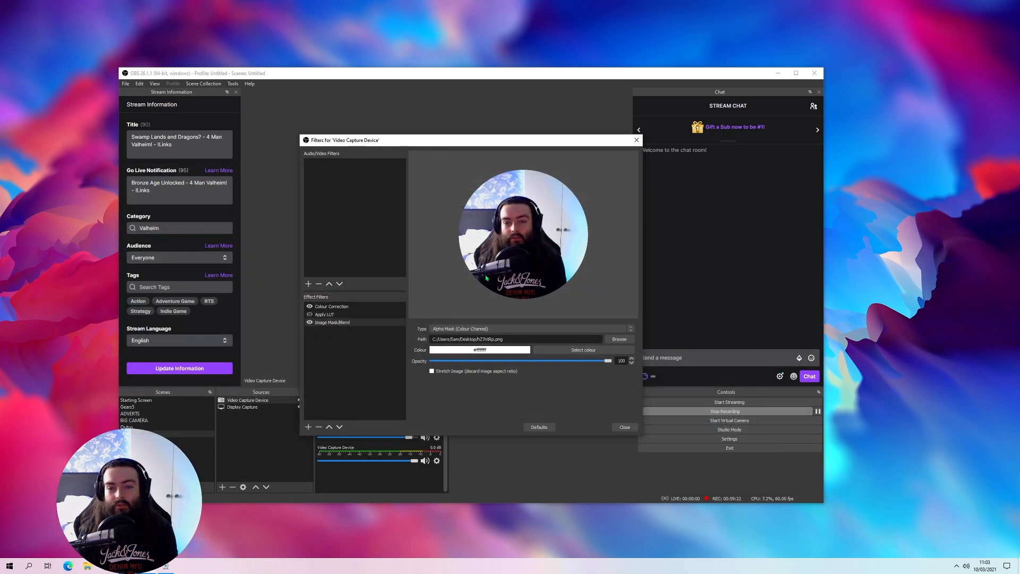
click(624, 428)
Step: Enable the preview and enlarge the circular webcam source on the canvas
click(448, 238)
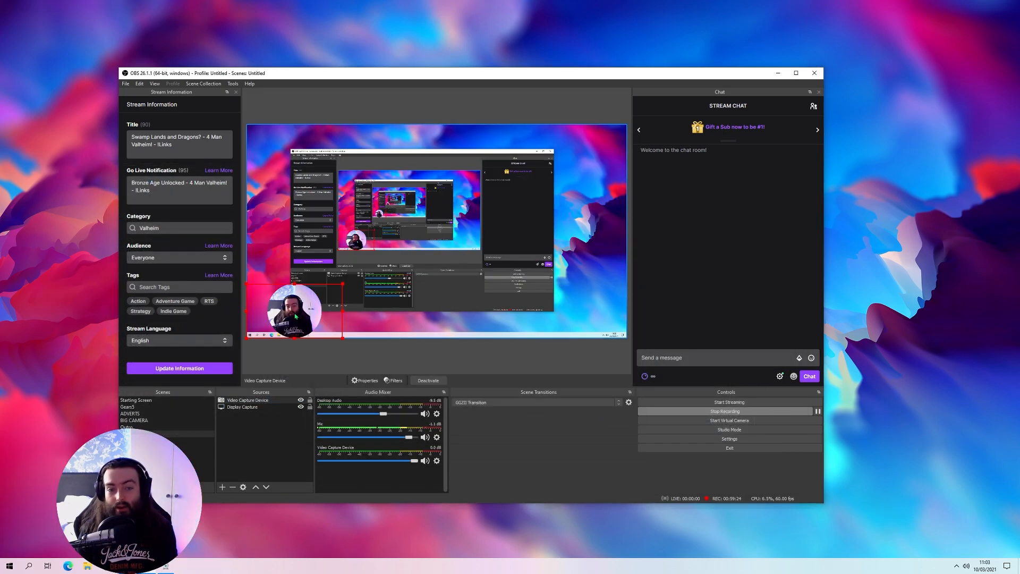
drag(341, 286, 372, 267)
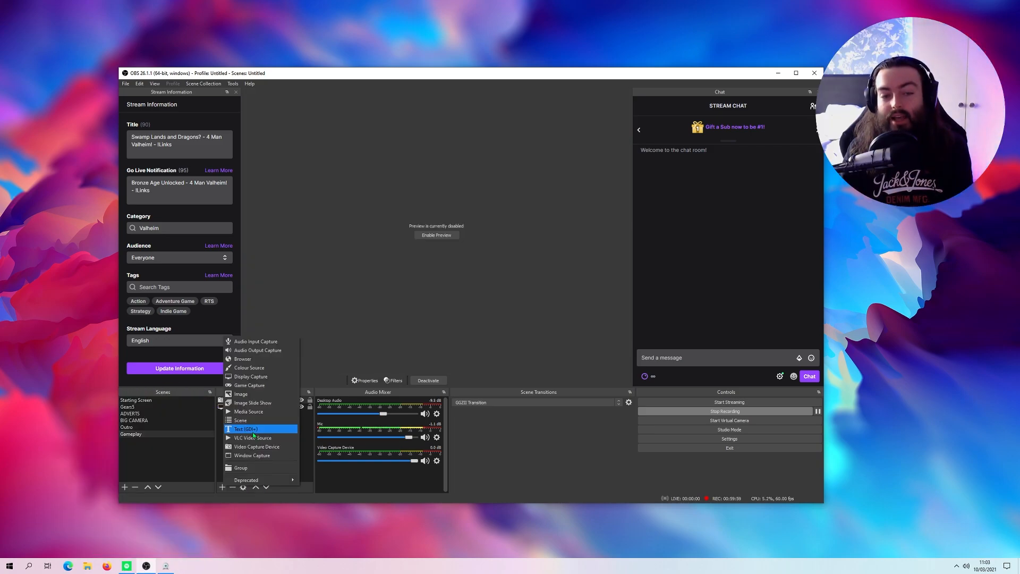
Step: Add a Text (GDI+) source with its default name to the Gameplay scene, view its properties and remove it again
click(250, 428)
click(495, 346)
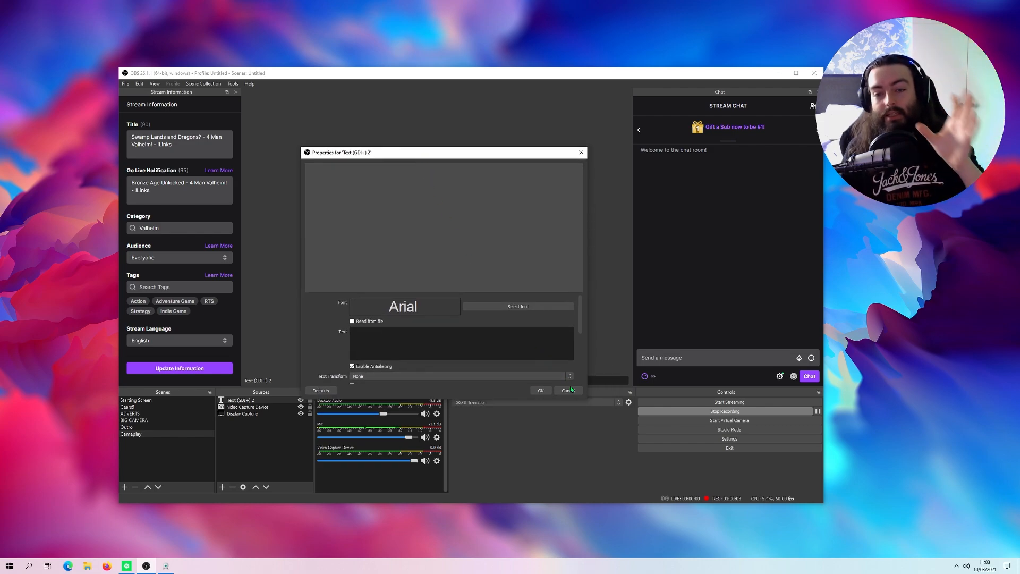
click(568, 403)
key(Delete)
click(494, 299)
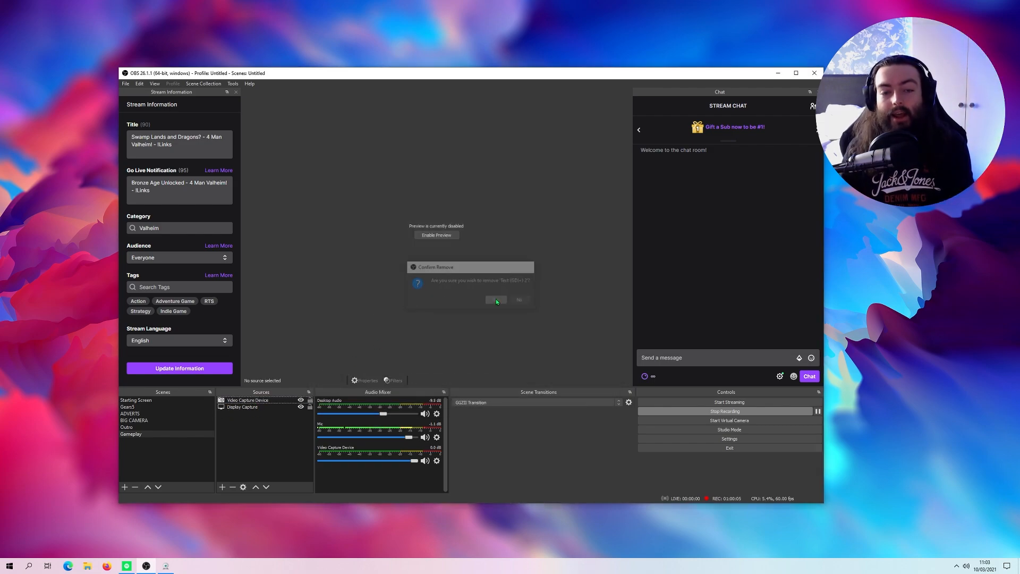
Step: Add an Image Slide Show source with its default name to the Gameplay scene, view its properties and remove it again
right_click(264, 426)
mouse_move(285, 432)
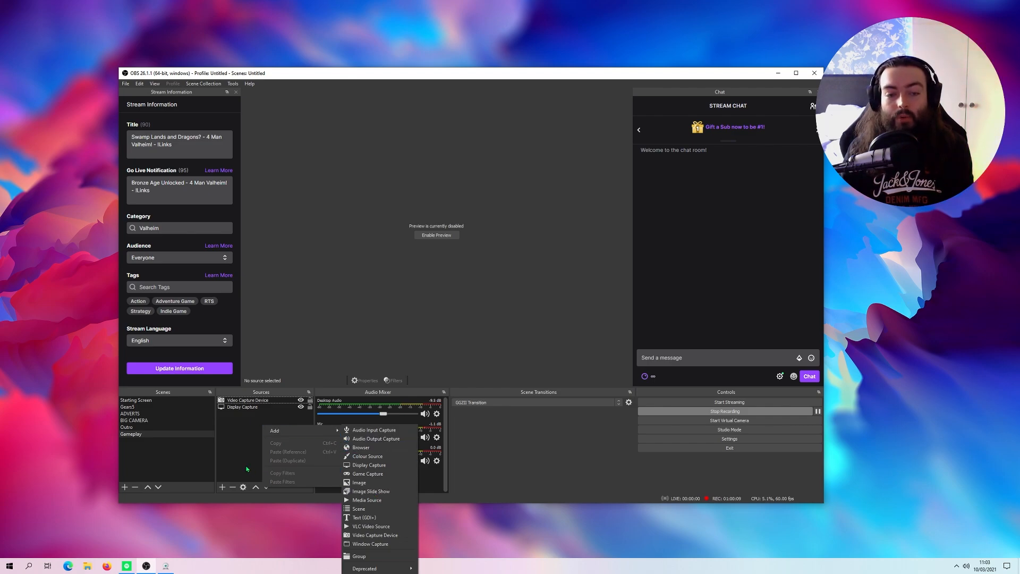
click(229, 457)
right_click(238, 440)
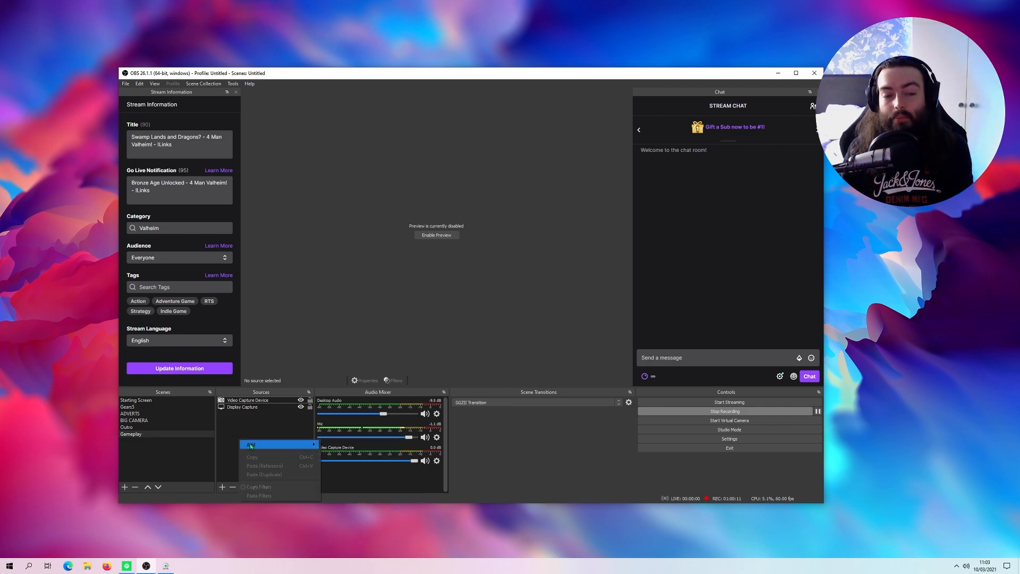
mouse_move(282, 443)
click(346, 485)
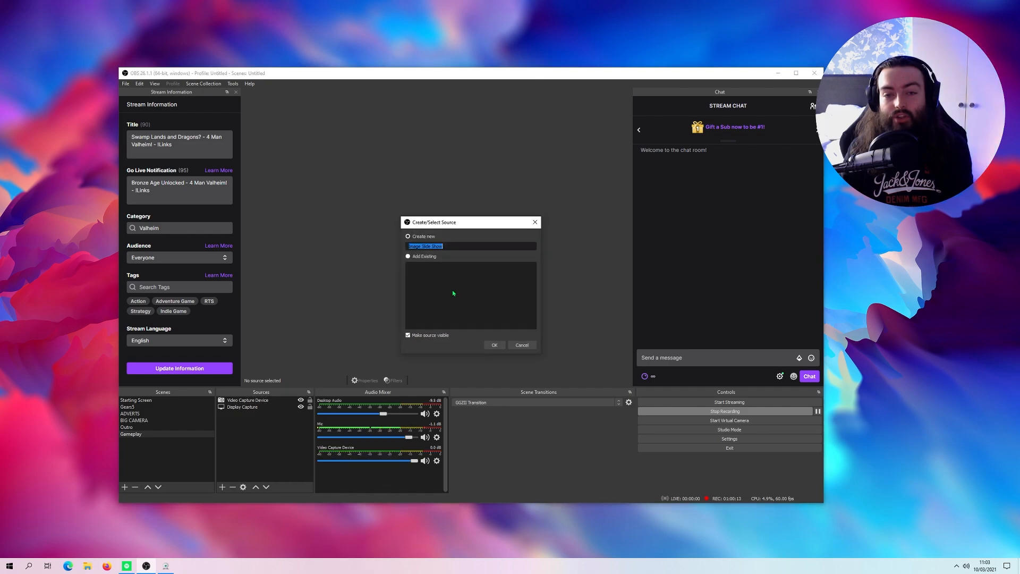
click(493, 345)
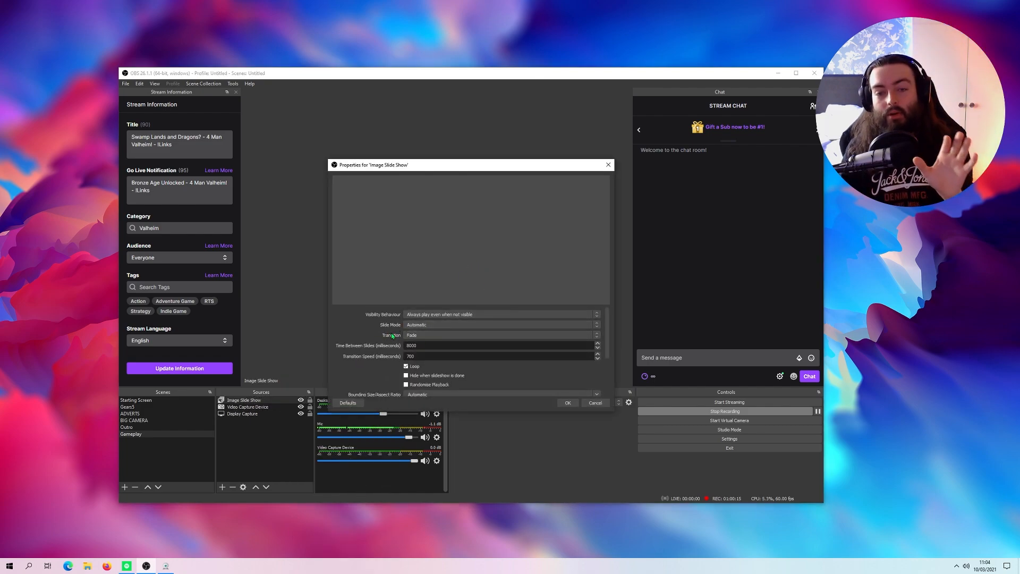
scroll(392, 336, down, 2)
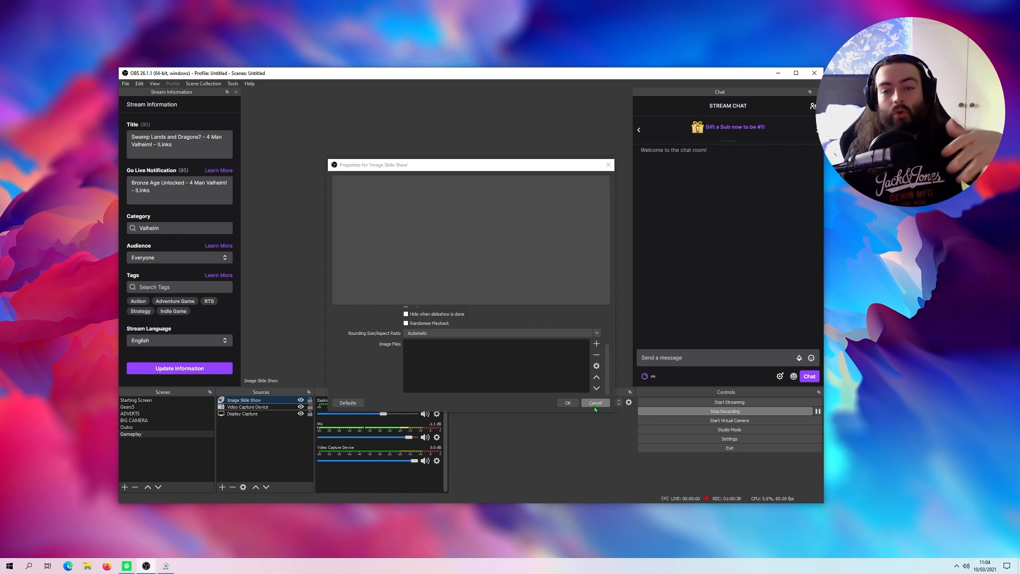
click(595, 403)
key(Delete)
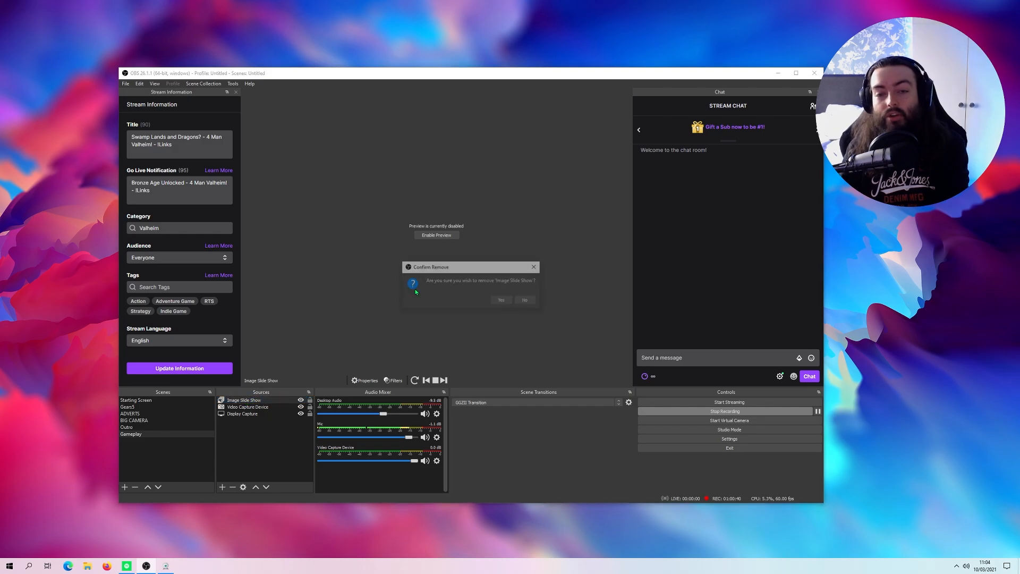
click(500, 300)
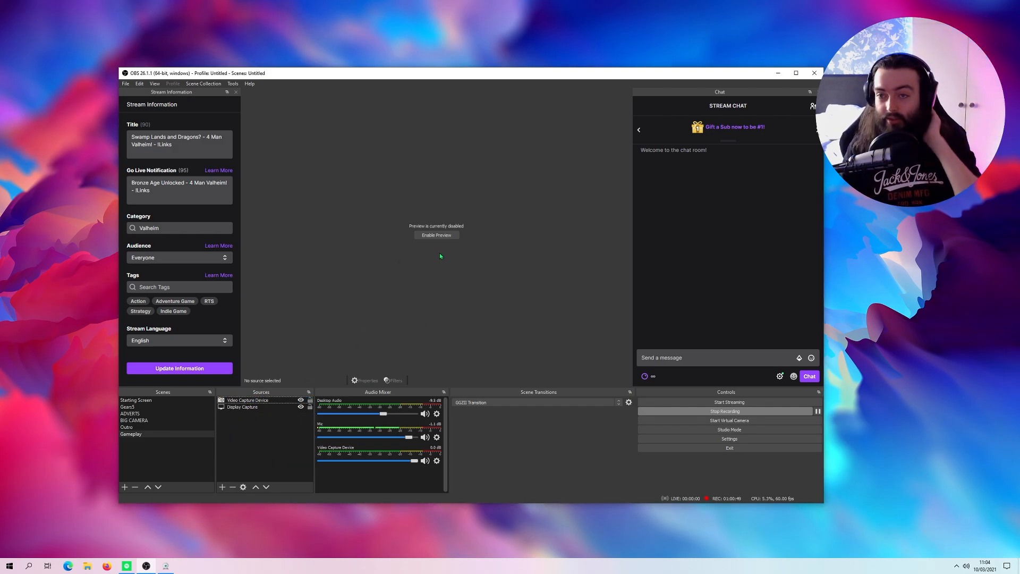
Step: Enable the preview and move the subscriber goal bar in the Gears5 scene to just above the follower goal bar
click(431, 236)
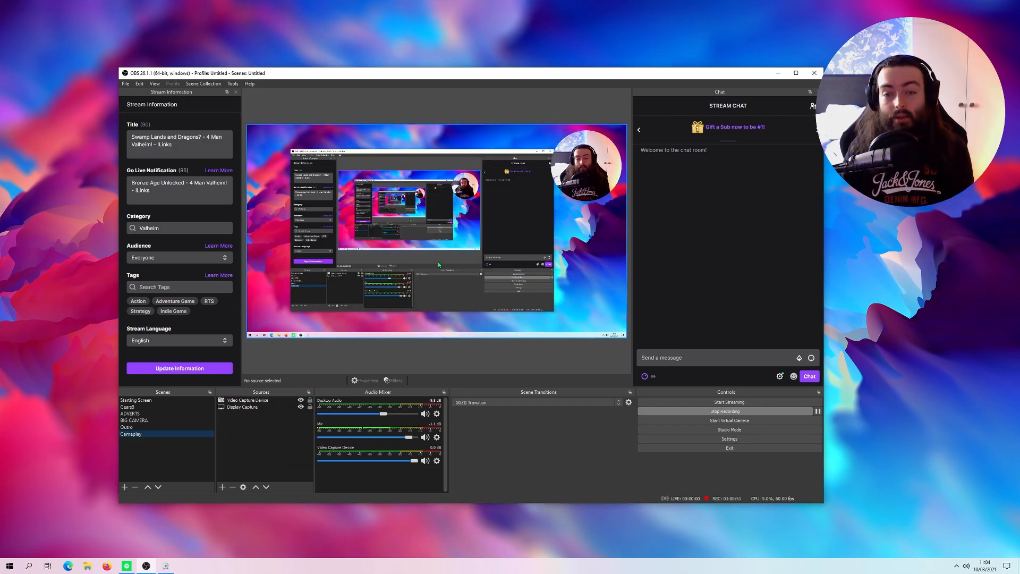
right_click(457, 355)
click(464, 360)
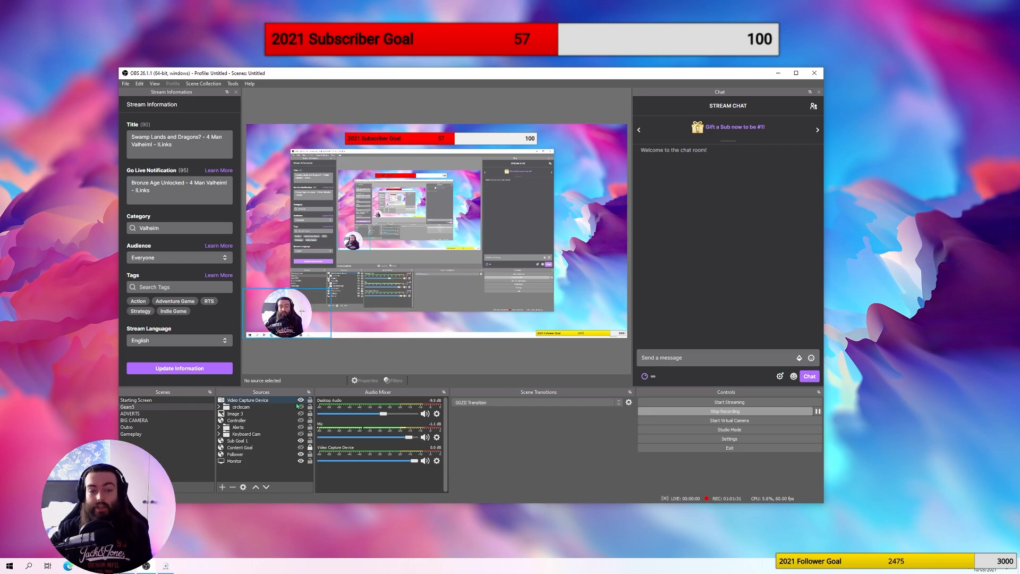
drag(413, 138, 536, 322)
Step: Add a new Browser source with its default name to the Gears5 scene, view its properties and close them
right_click(242, 473)
mouse_move(276, 477)
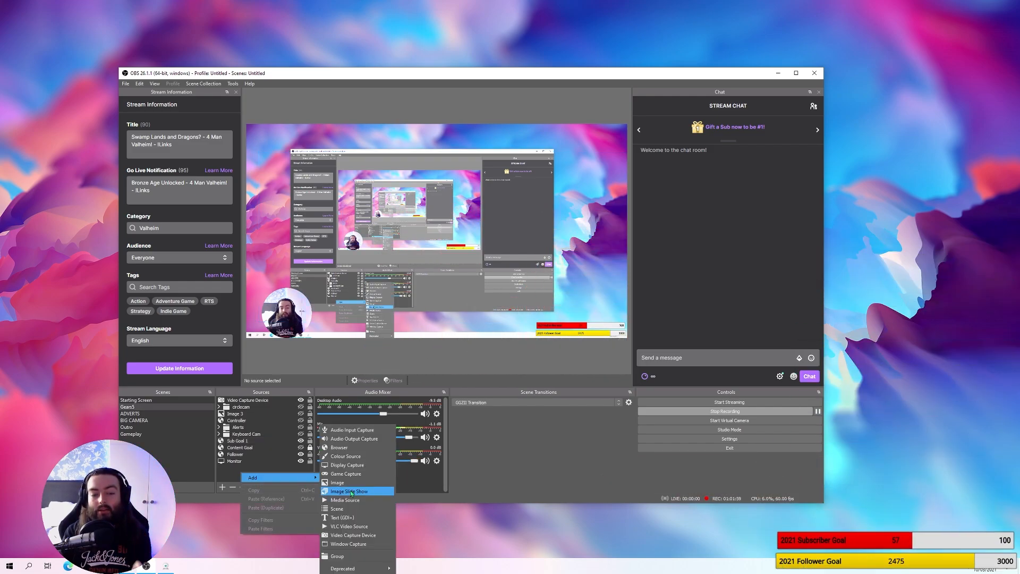
click(343, 449)
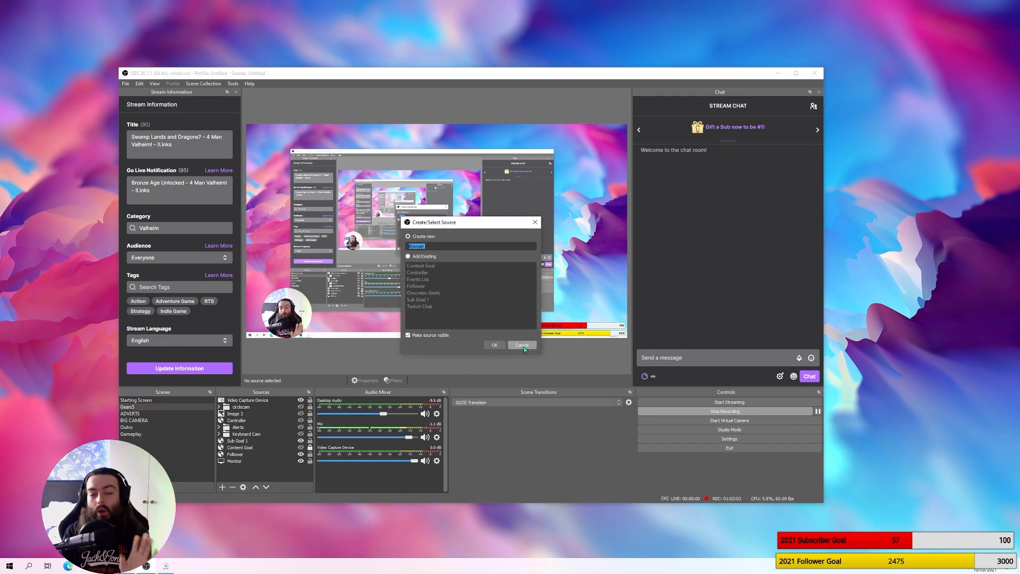
click(494, 345)
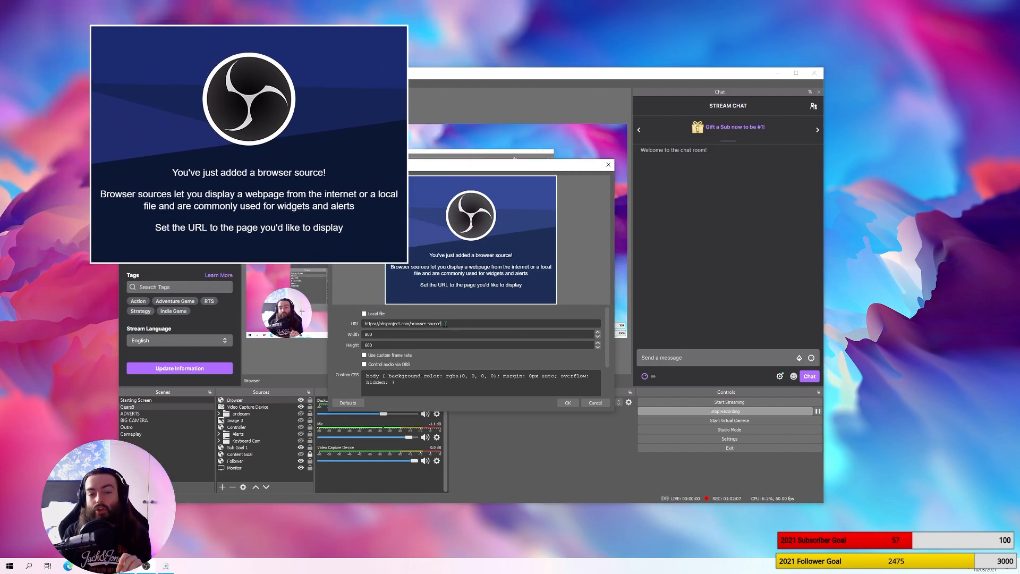
click(590, 406)
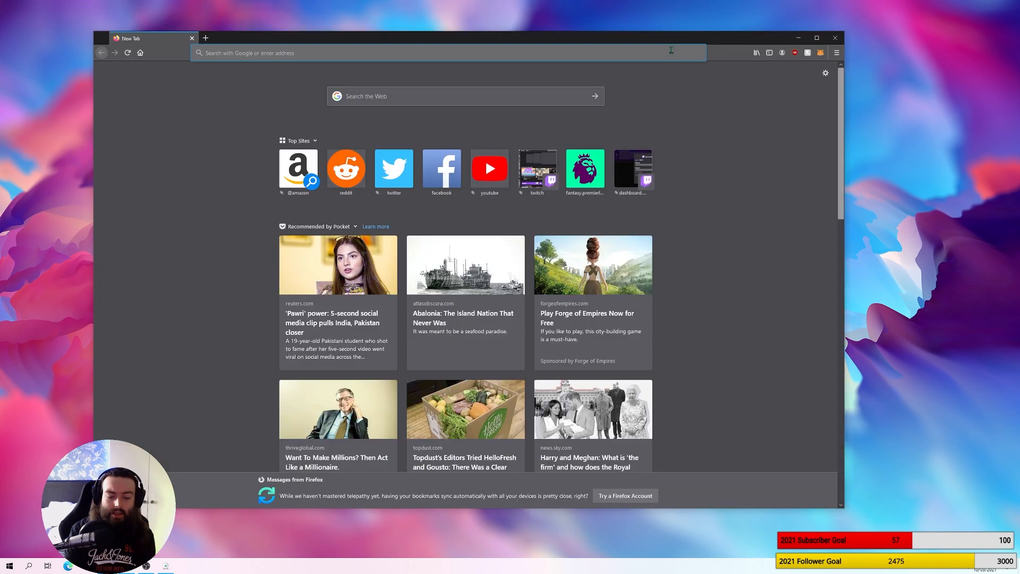
Step: Search the web for "streamlabs" in Firefox and open the Streamlabs site
text(streamlabs)
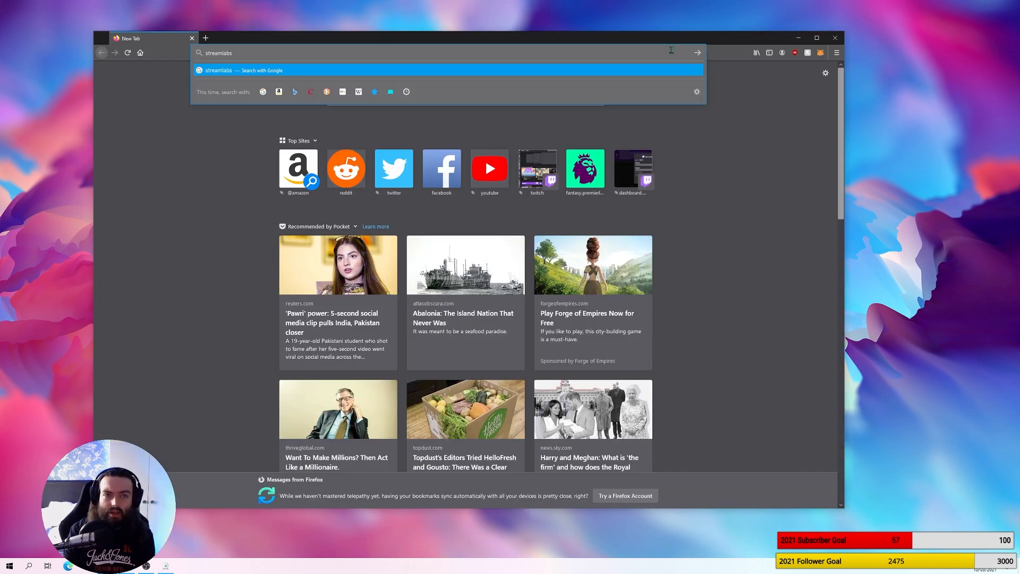
key(Return)
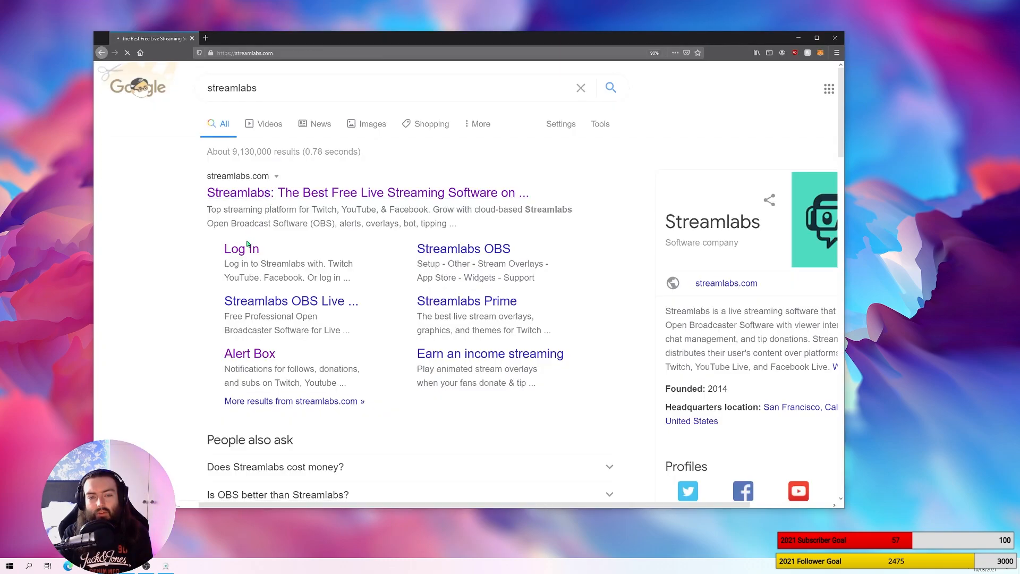
click(227, 193)
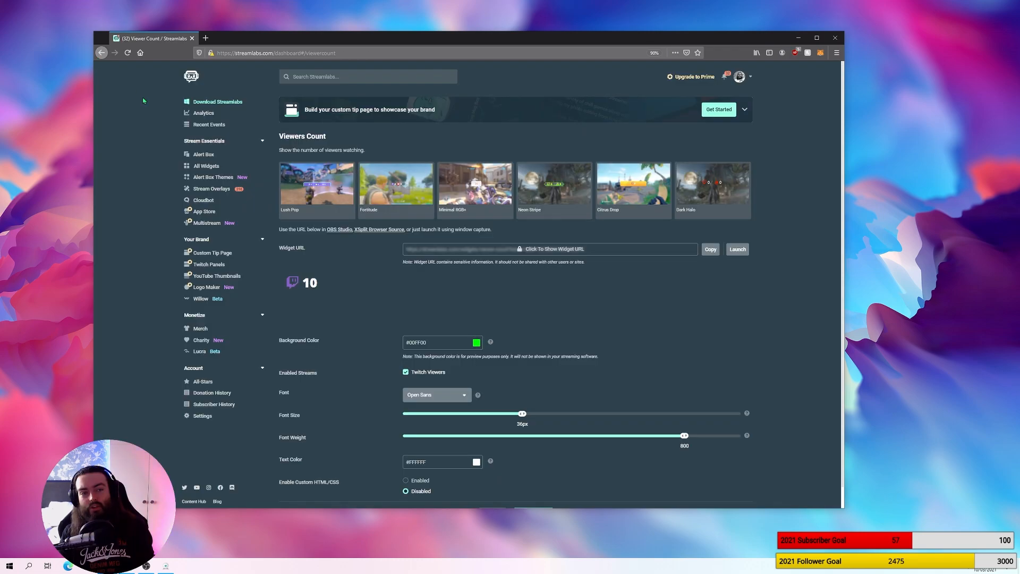
Step: Browse all Streamlabs widgets, open the Viewer Count widget and look over its URL and appearance settings
click(198, 167)
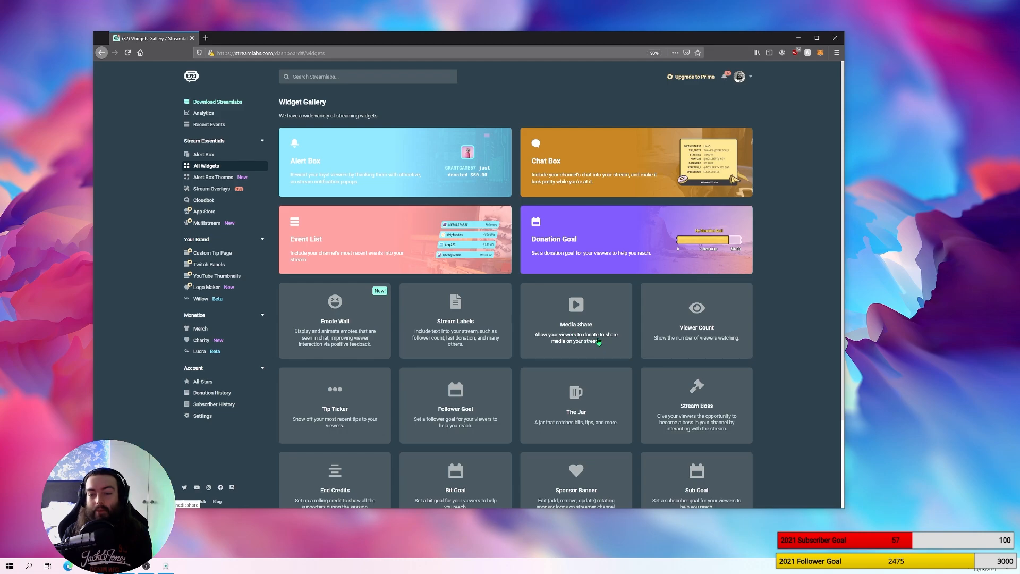
scroll(599, 342, down, 2)
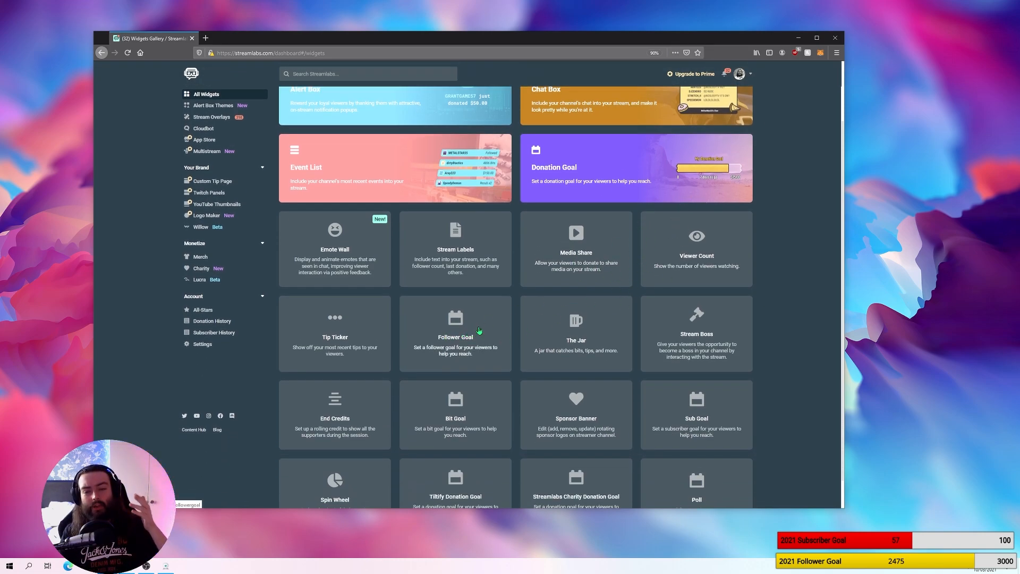
click(658, 238)
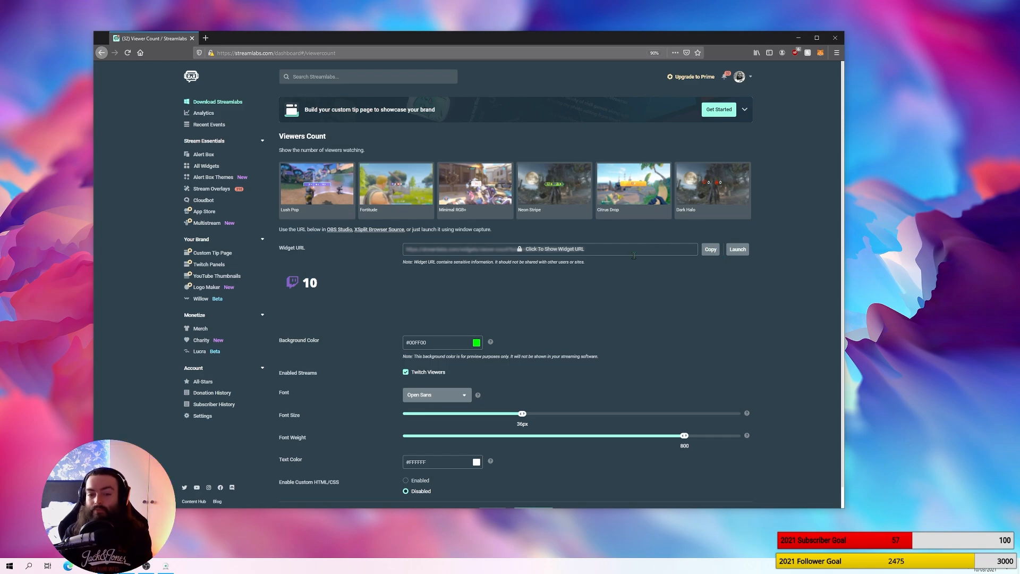
scroll(464, 495, down, 1)
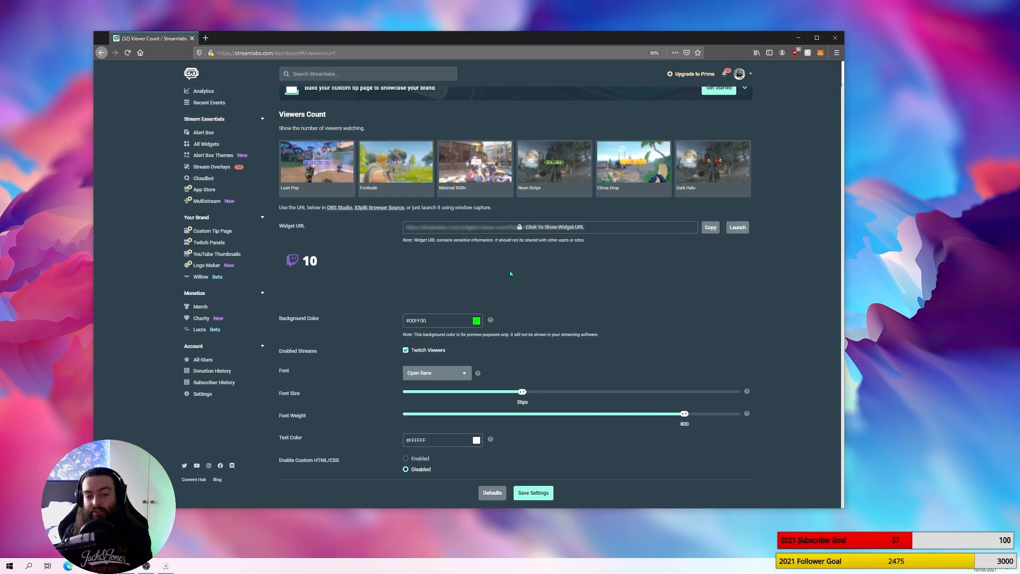
Step: Switch to OBS Studio, open the Browser source's properties, highlight its URL and cancel without changing it
click(147, 567)
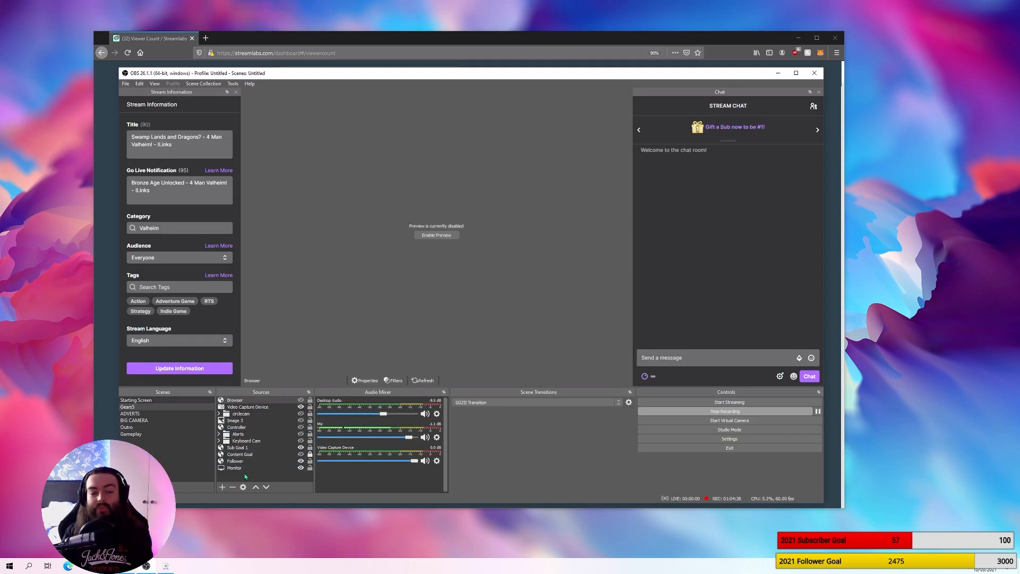
double_click(235, 400)
drag(442, 323, 366, 323)
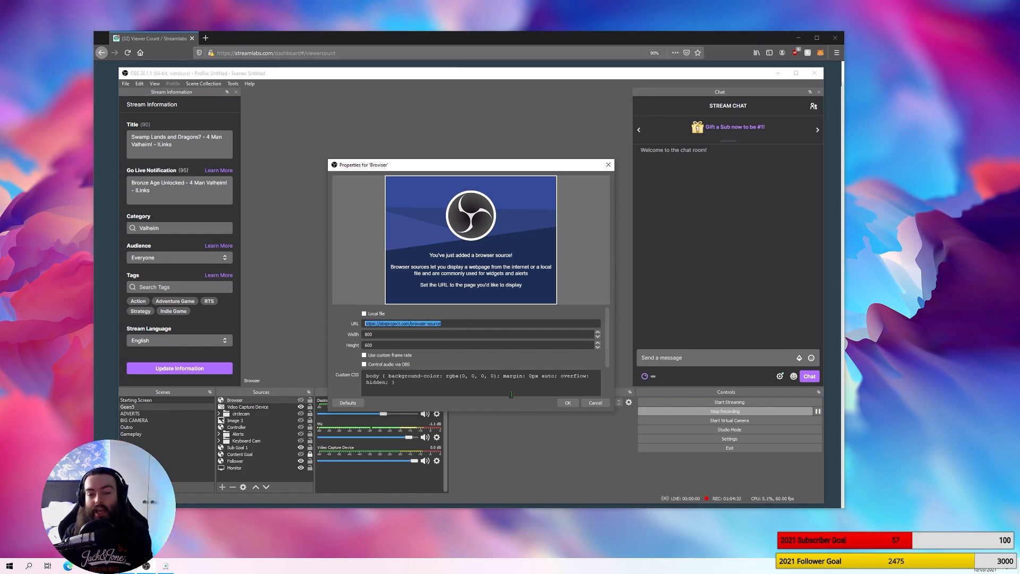
click(594, 404)
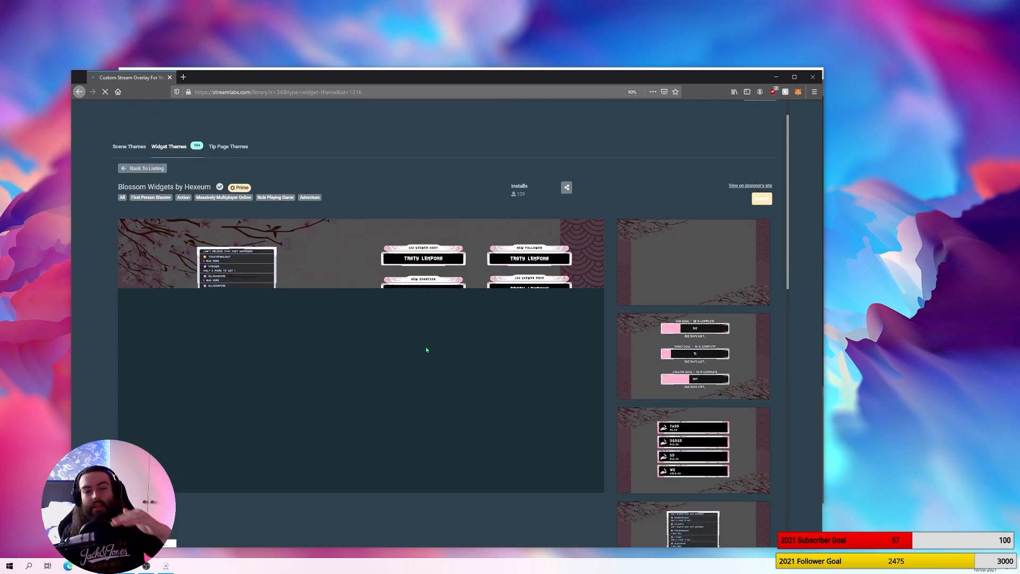
Step: Look through the Blossom Widgets by Hexeum theme page on Streamlabs, including its matching overlay and site theme
scroll(436, 357, down, 5)
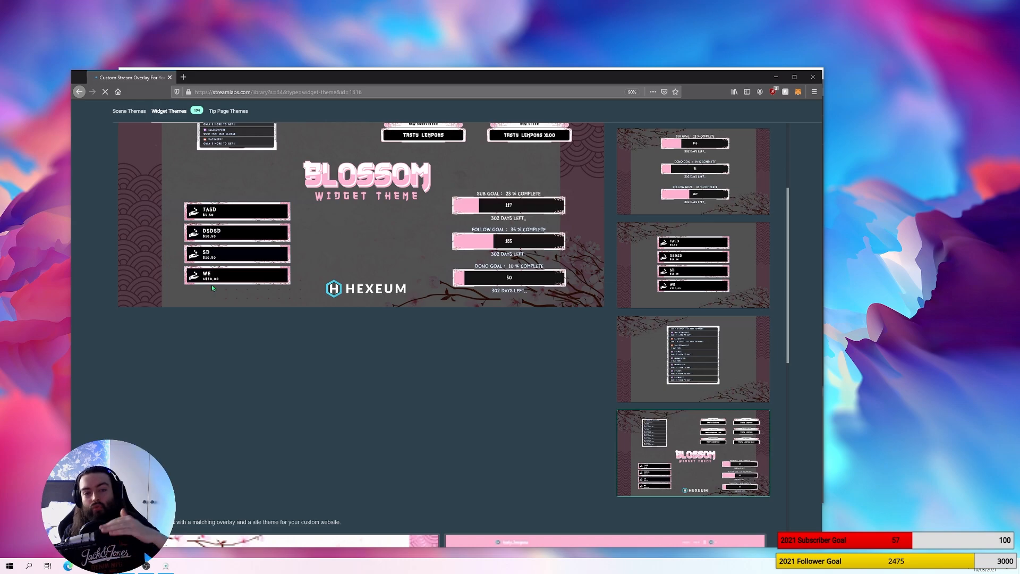
scroll(271, 370, down, 6)
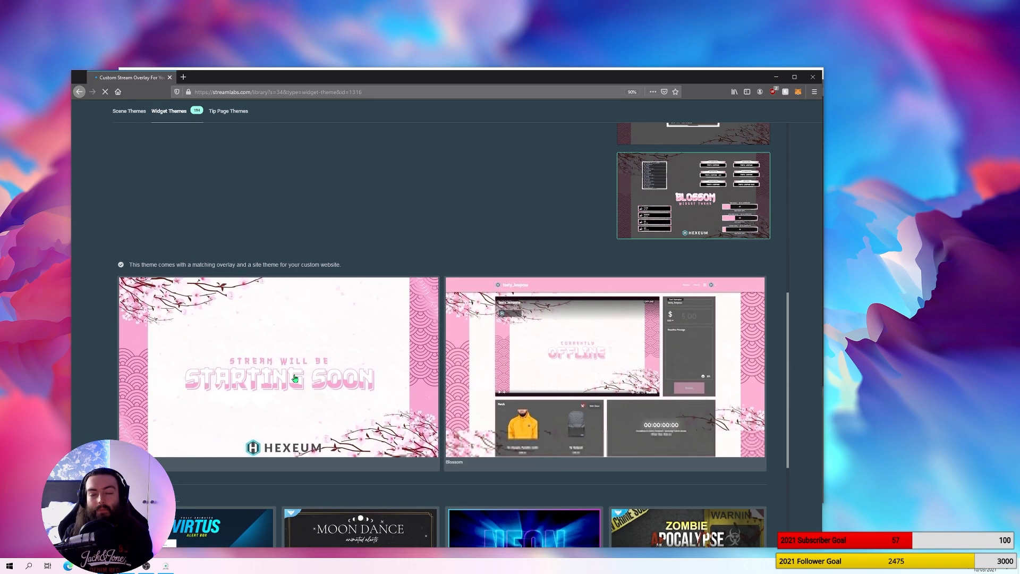
scroll(288, 370, up, 10)
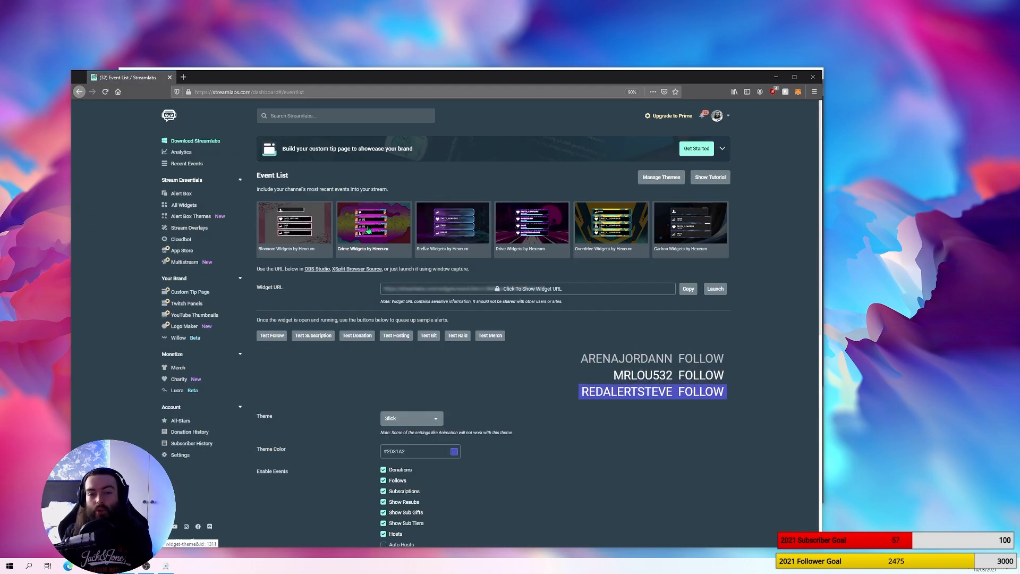
Step: Examine the Event List widget's customisation settings, including events, colours, font and animation, and return to the widget URL
scroll(759, 296, down, 2)
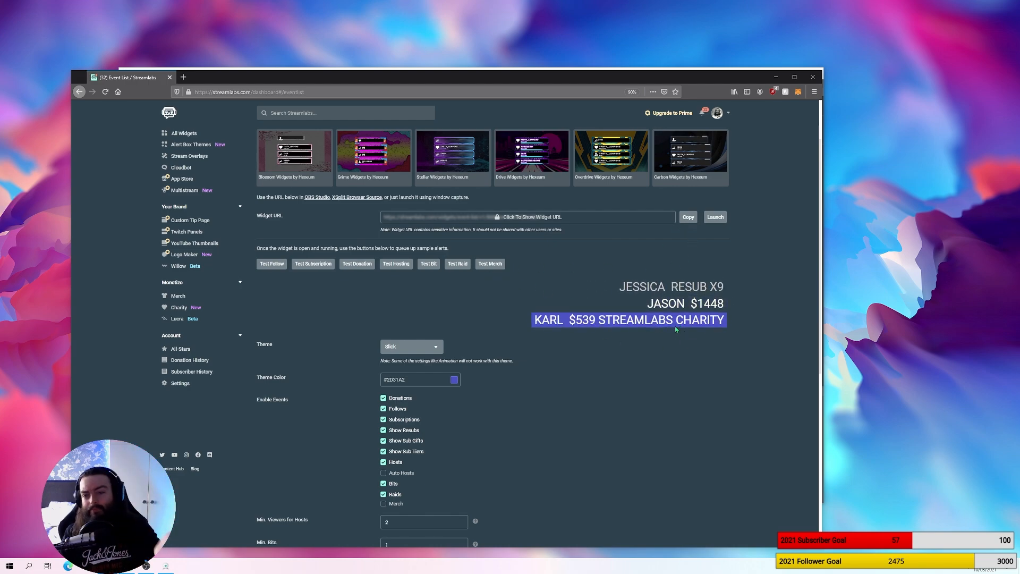
scroll(583, 389, down, 7)
scroll(580, 385, down, 1)
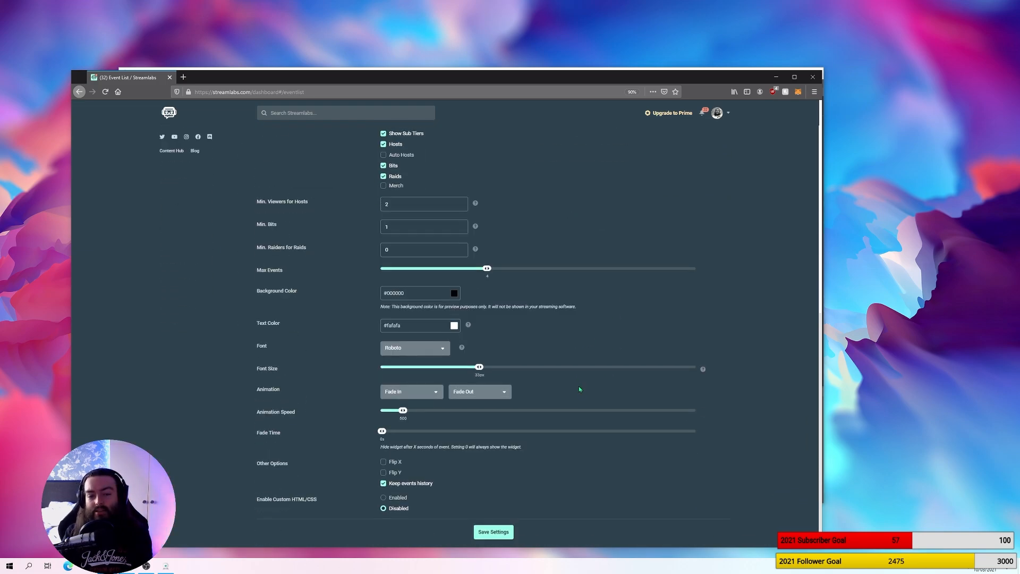
scroll(578, 388, up, 7)
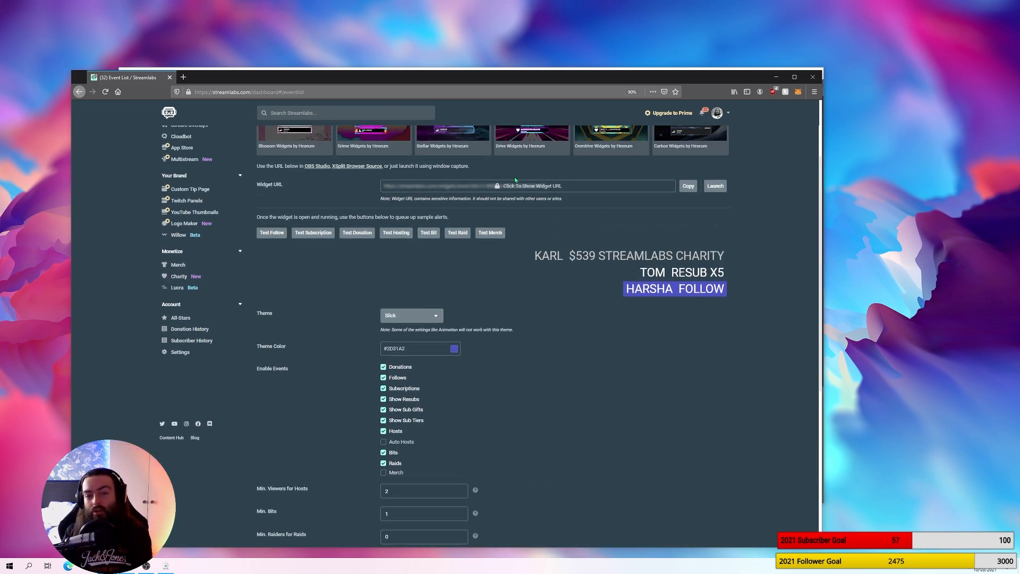
Step: Switch to OBS Studio, view the options for adding a Browser source to the Gears5 scene and cancel
click(146, 567)
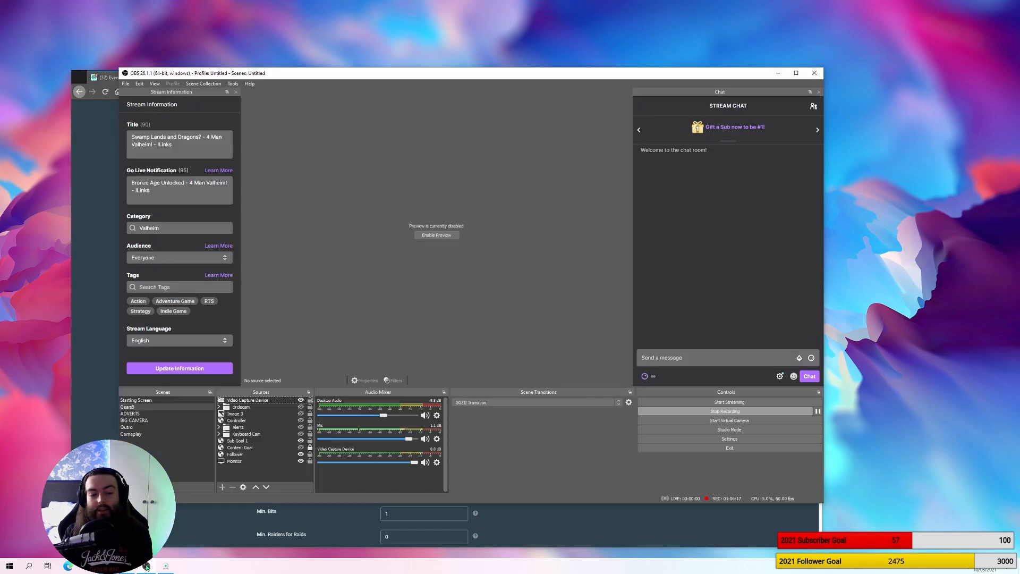
right_click(231, 477)
mouse_move(255, 485)
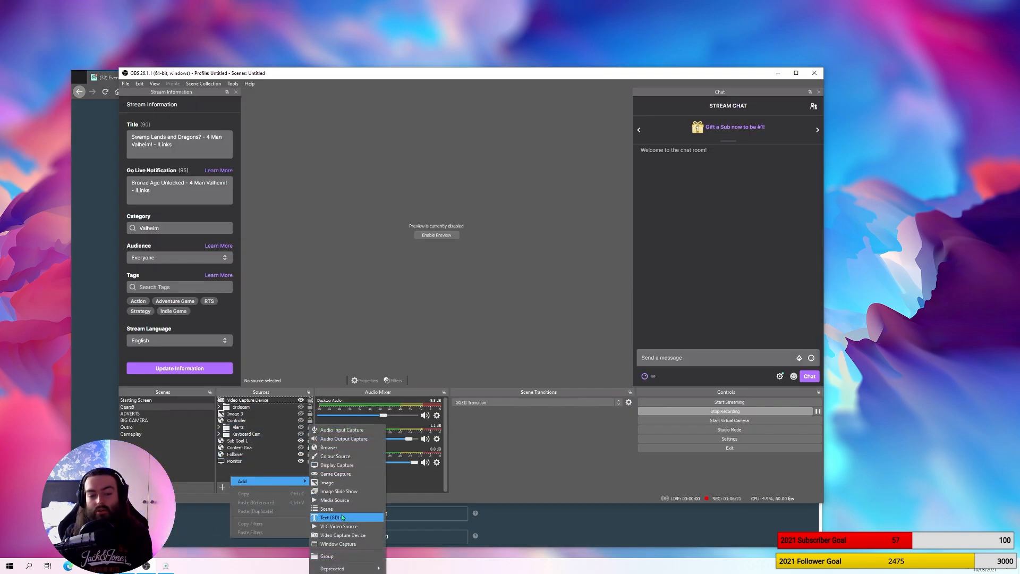
click(337, 448)
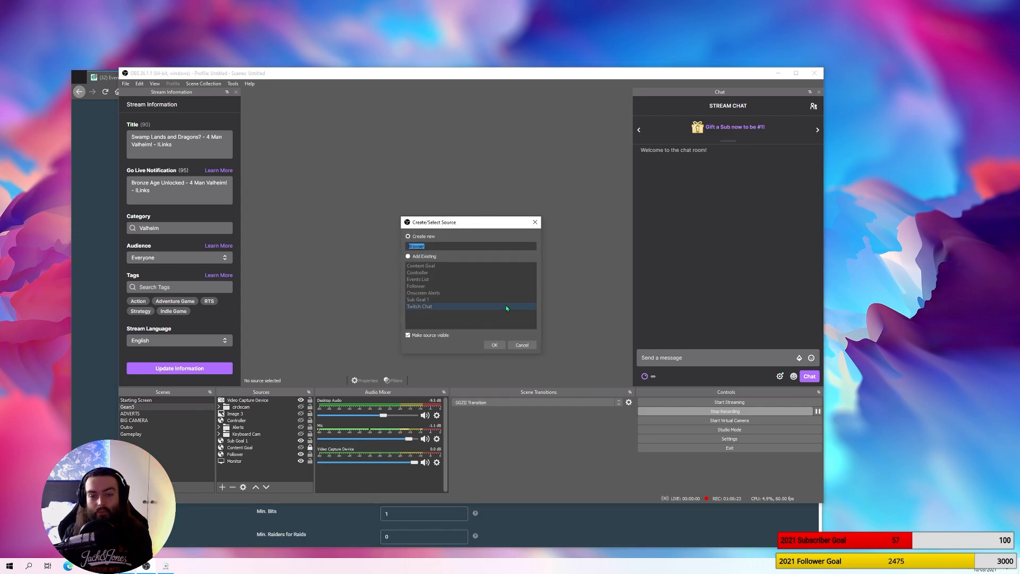
click(522, 345)
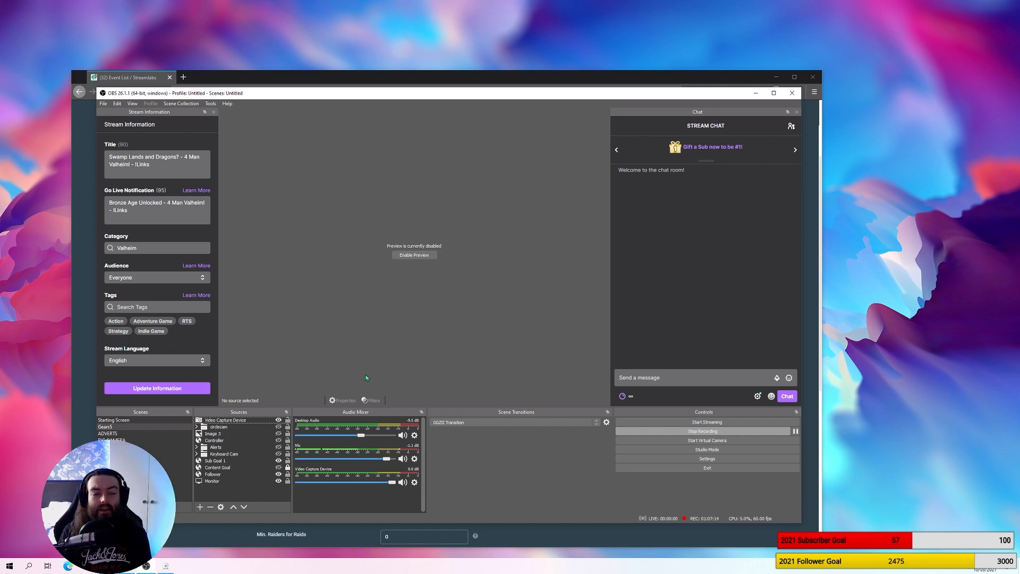
Step: View the source types available for the Gears5 scene, and briefly enable the preview before disabling it again
right_click(233, 490)
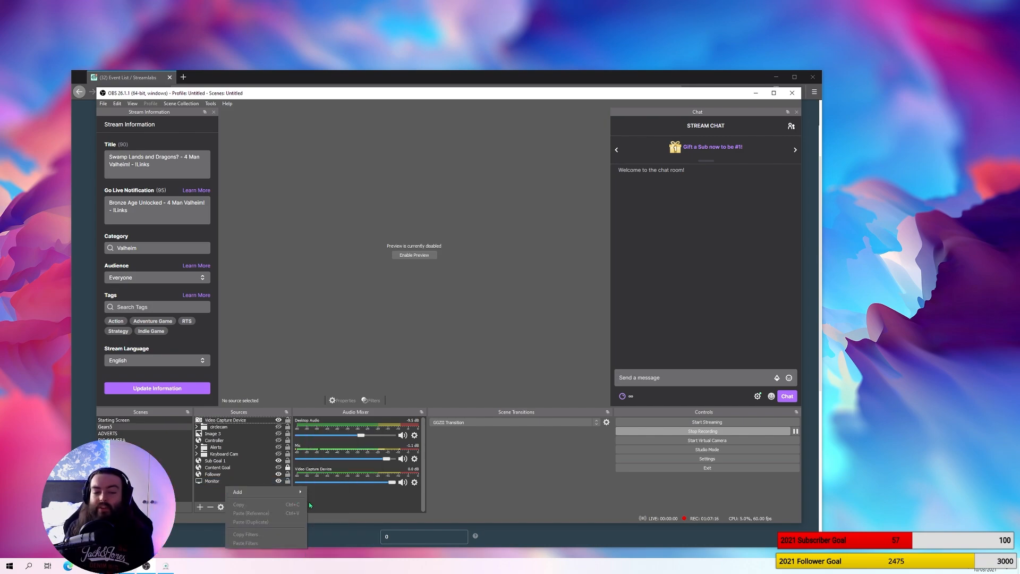
mouse_move(276, 494)
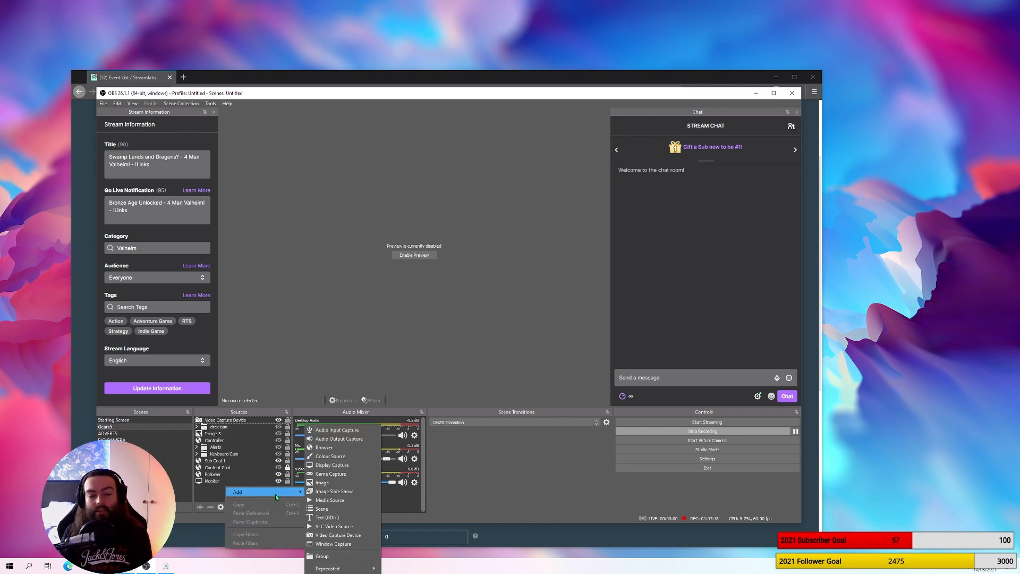
click(205, 490)
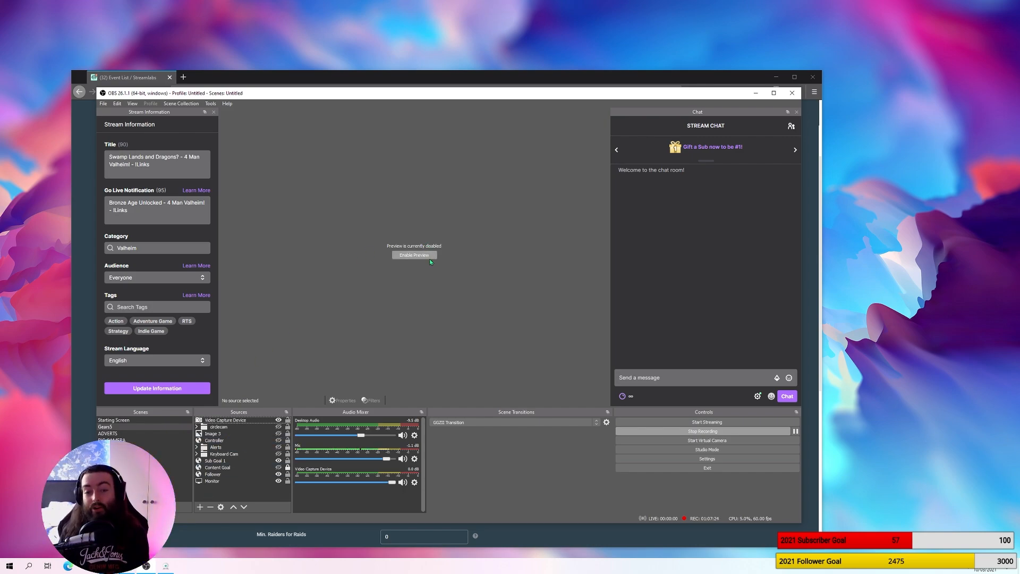
click(415, 255)
right_click(405, 371)
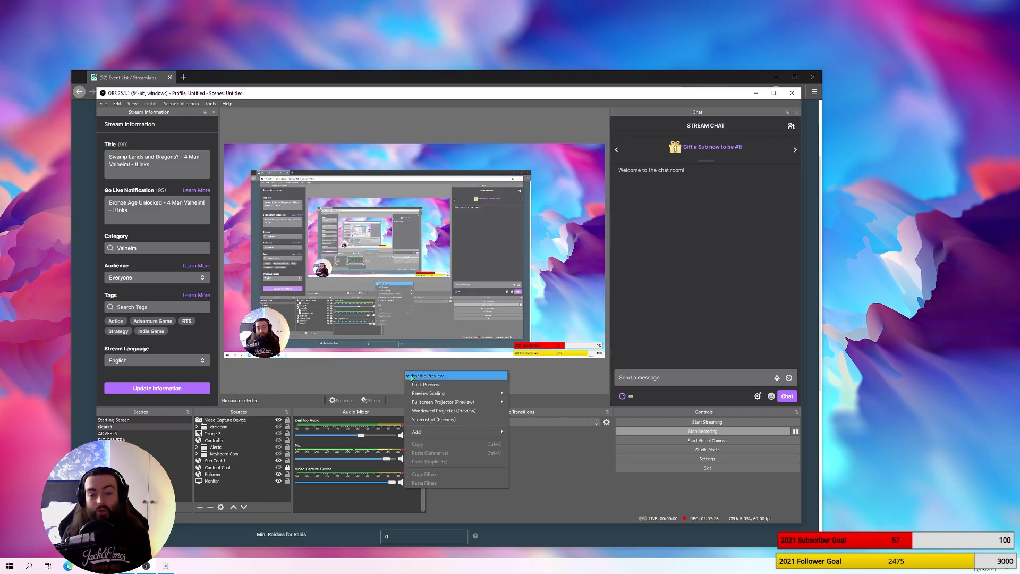
click(425, 374)
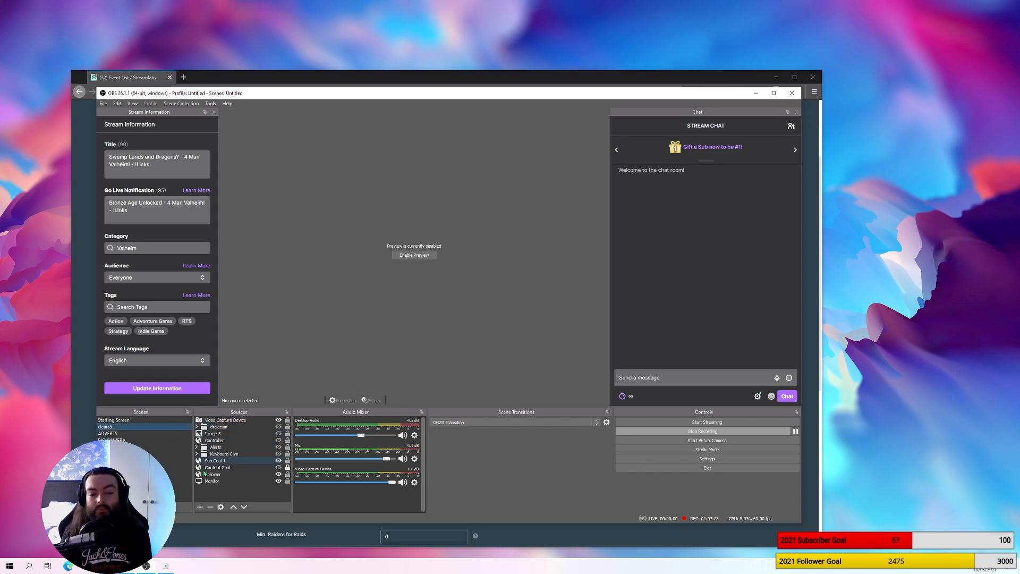
Step: Add a new source group named Group to the Gears5 scene and view the options available for it
right_click(208, 486)
mouse_move(227, 495)
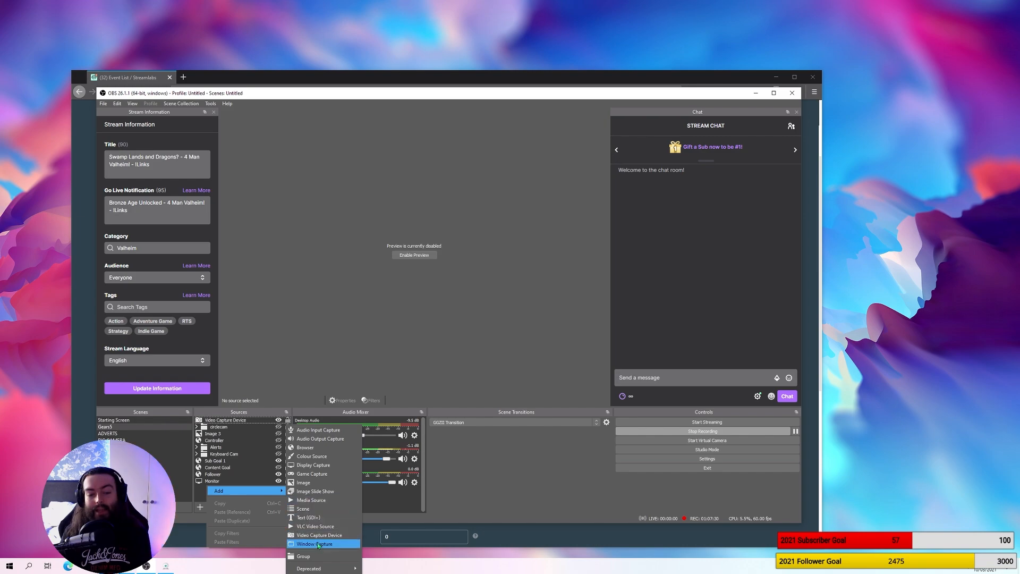
click(303, 556)
click(472, 365)
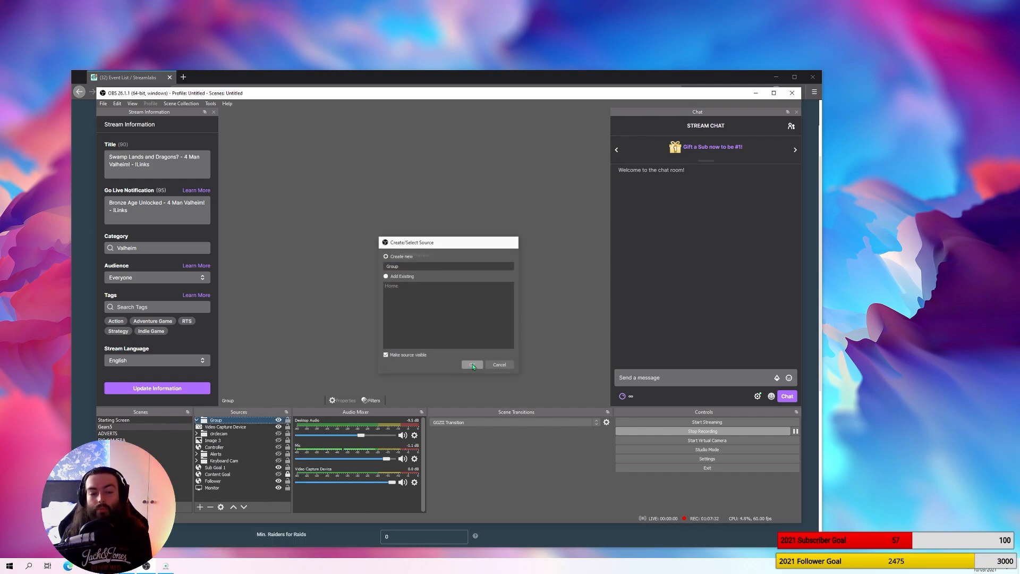
right_click(235, 422)
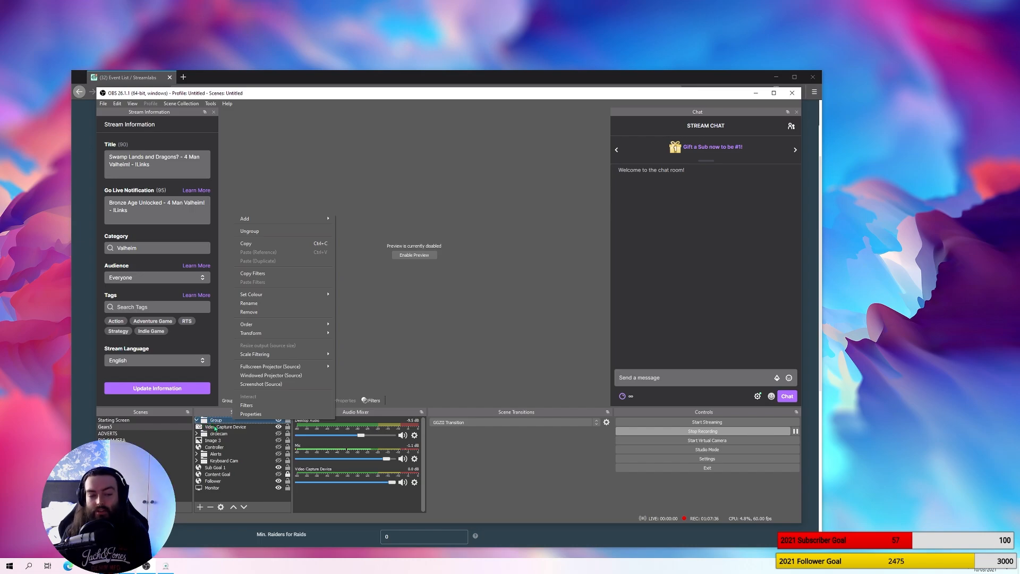
Step: Enable the preview and move the circular webcam to the upper right corner of the scene
click(419, 258)
click(419, 256)
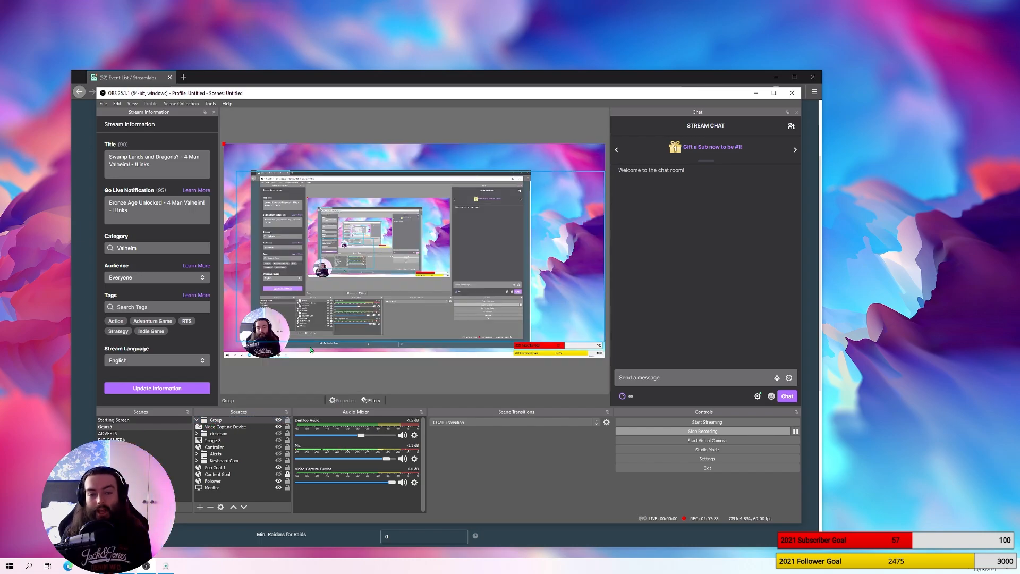
click(274, 341)
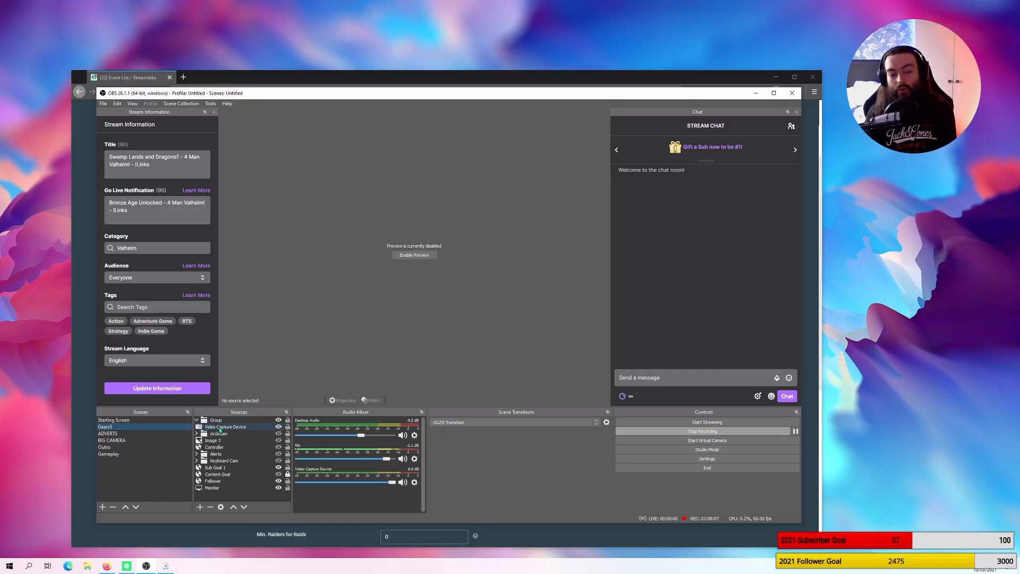
Step: Select the Video Capture Device source in the Gears5 scene
click(220, 427)
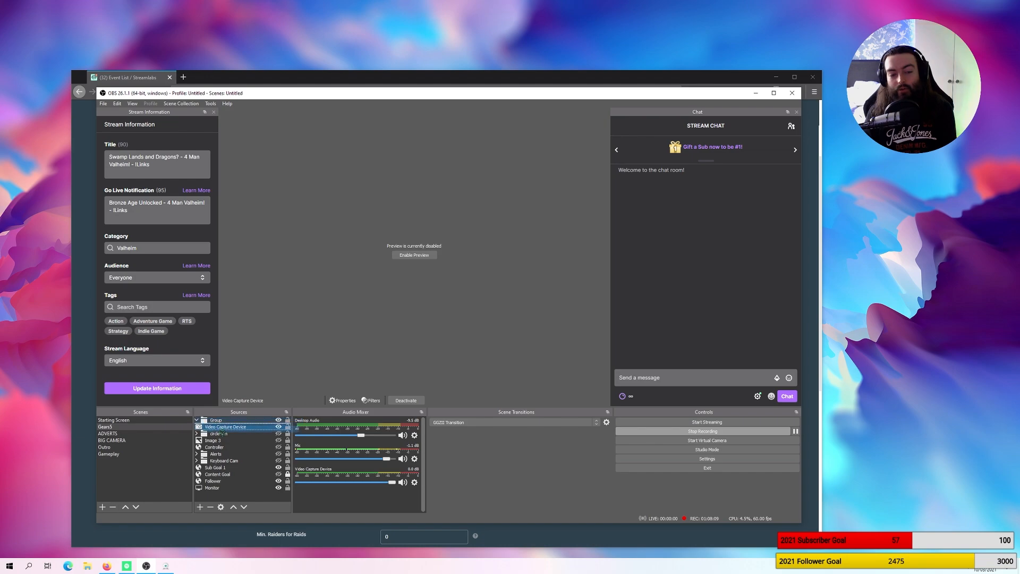